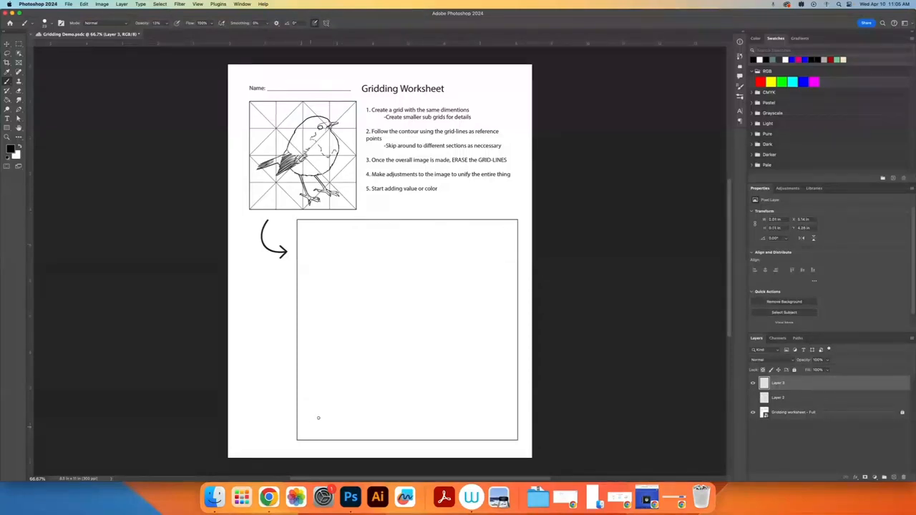
- Sketch two light corner-to-corner diagonals forming an X across the large empty square to find its center
drag(513, 224, 442, 306)
mouse_move(499, 242)
mouse_down()
mouse_move(408, 353)
mouse_move(425, 308)
mouse_move(420, 329)
mouse_move(440, 305)
mouse_move(297, 447)
mouse_up()
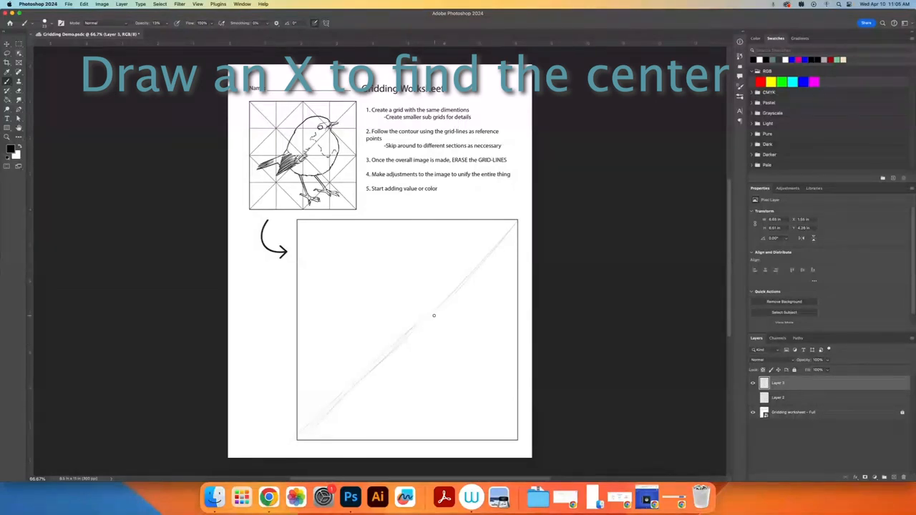
mouse_move(434, 315)
mouse_down()
mouse_move(501, 251)
mouse_move(299, 438)
mouse_up()
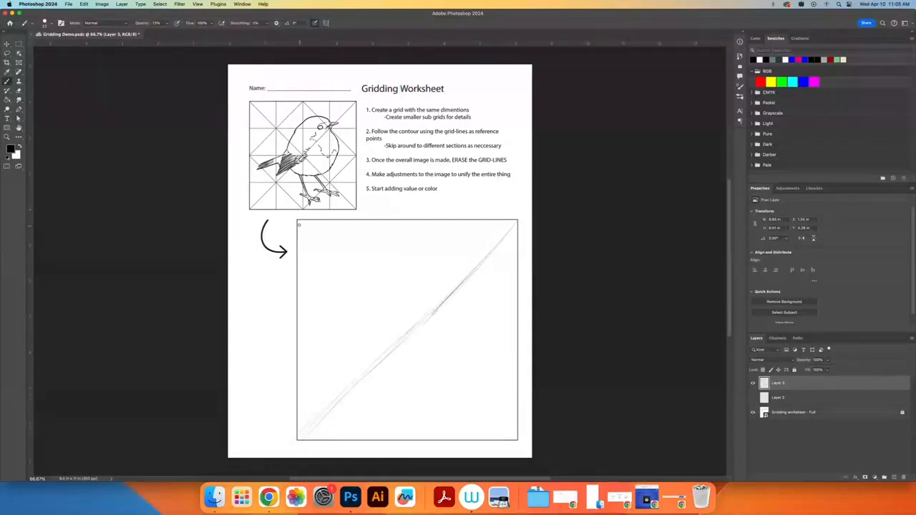
drag(499, 419, 526, 446)
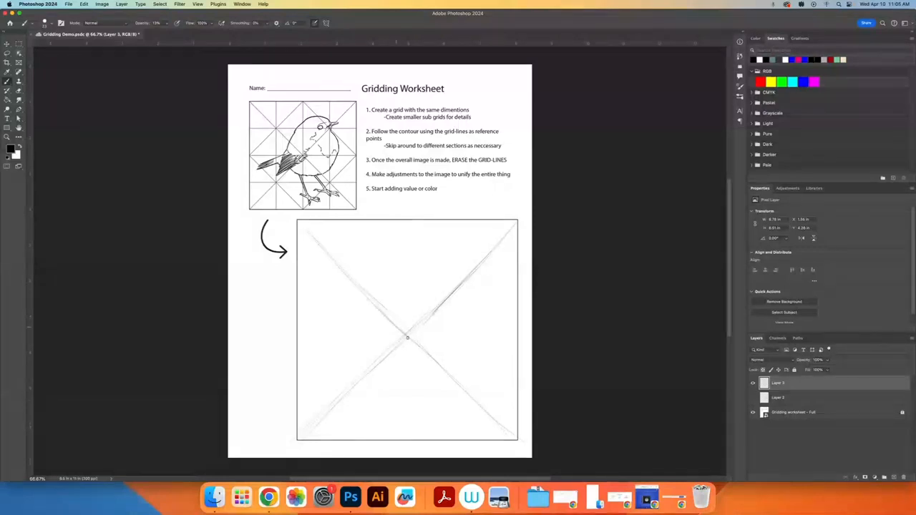
drag(408, 337, 479, 398)
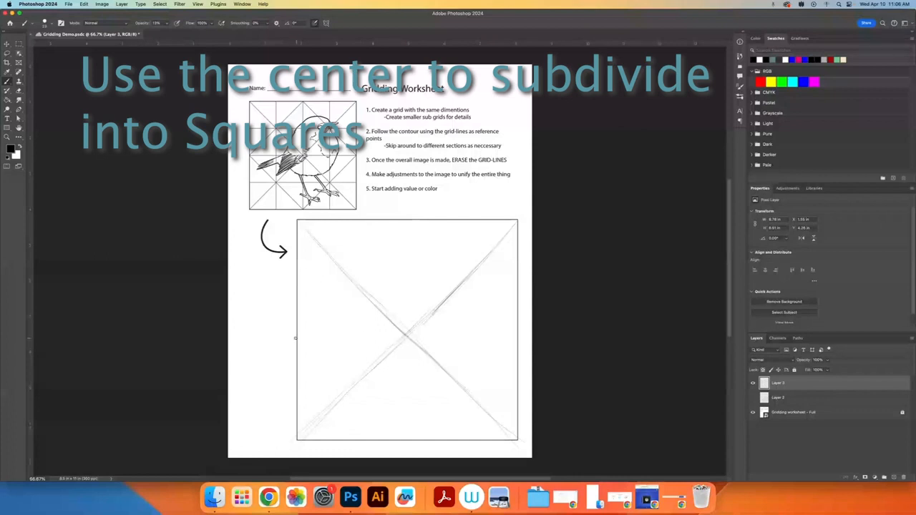
- Sketch a horizontal and a vertical line through the center of the X to divide the large square into four squares
drag(295, 338, 385, 338)
drag(309, 335, 520, 338)
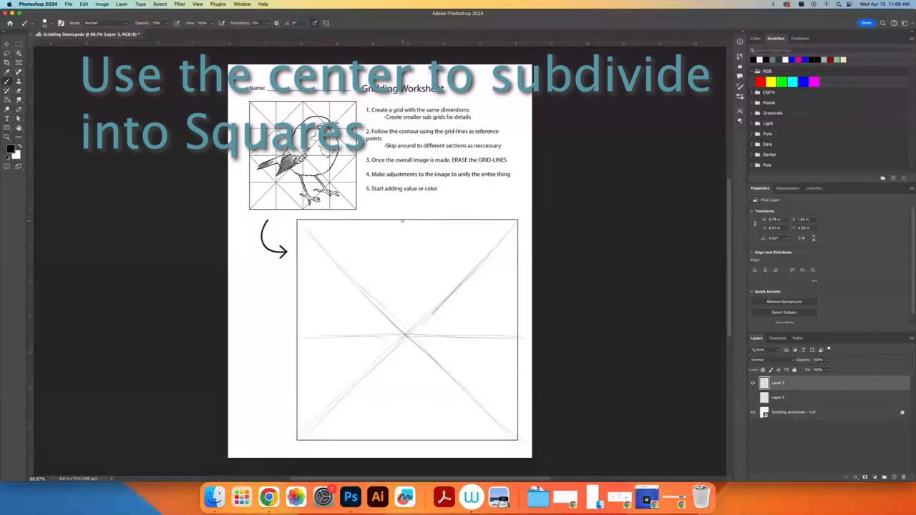
drag(405, 229, 403, 281)
drag(399, 249, 404, 435)
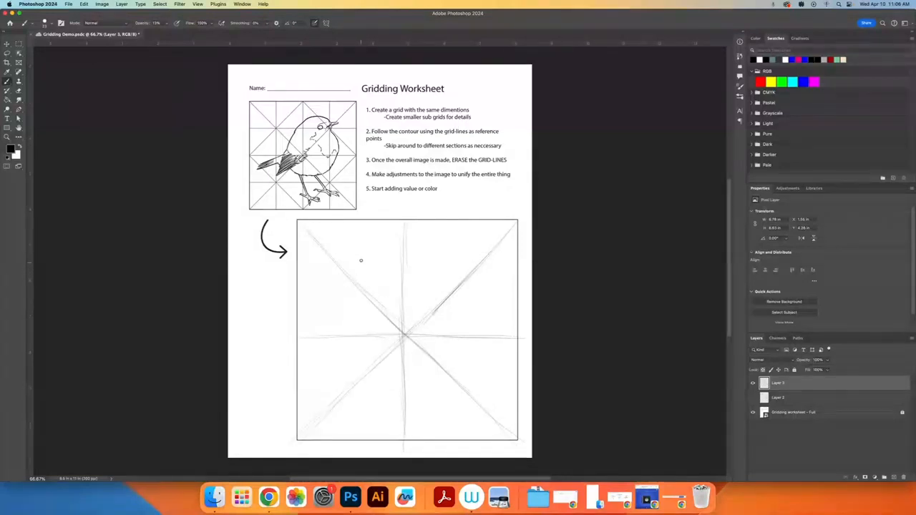
drag(334, 257, 336, 259)
drag(461, 254, 447, 290)
drag(337, 391, 364, 365)
drag(460, 368, 458, 370)
key(super+z)
key(super+z)
key(super+z)
key(super+z)
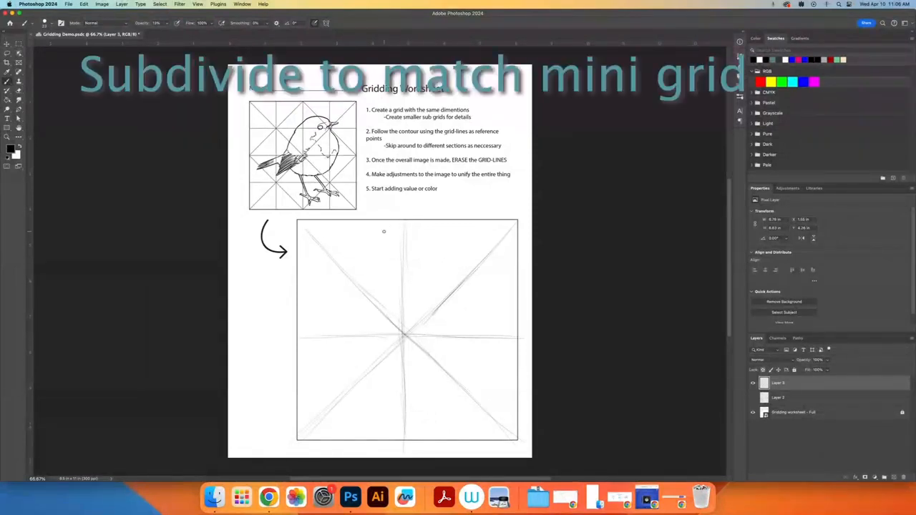
- Sketch the missing diagonals in all four quadrants so they form a diamond joining the midpoints of the large square's sides
mouse_move(378, 250)
mouse_down()
mouse_move(390, 235)
mouse_move(301, 337)
mouse_up()
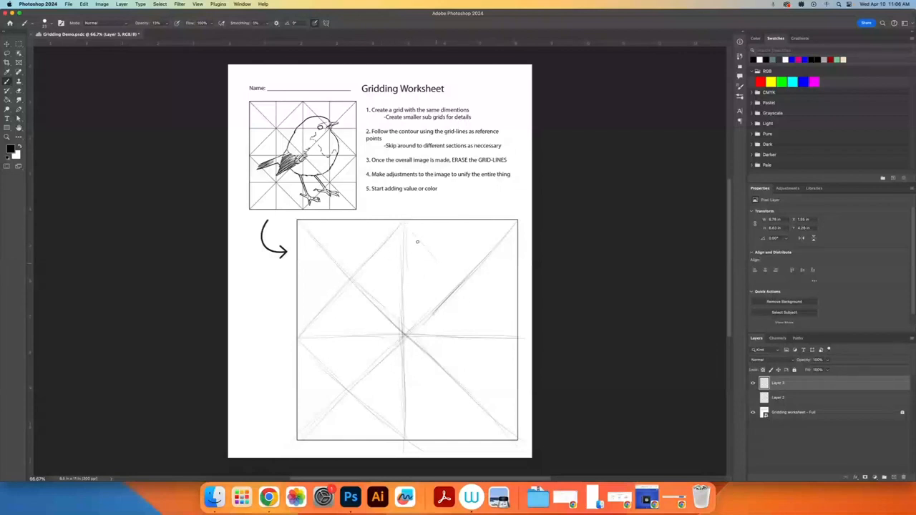
drag(497, 321, 526, 350)
drag(410, 230, 436, 255)
mouse_move(507, 349)
mouse_down()
mouse_move(401, 441)
mouse_move(473, 375)
mouse_up()
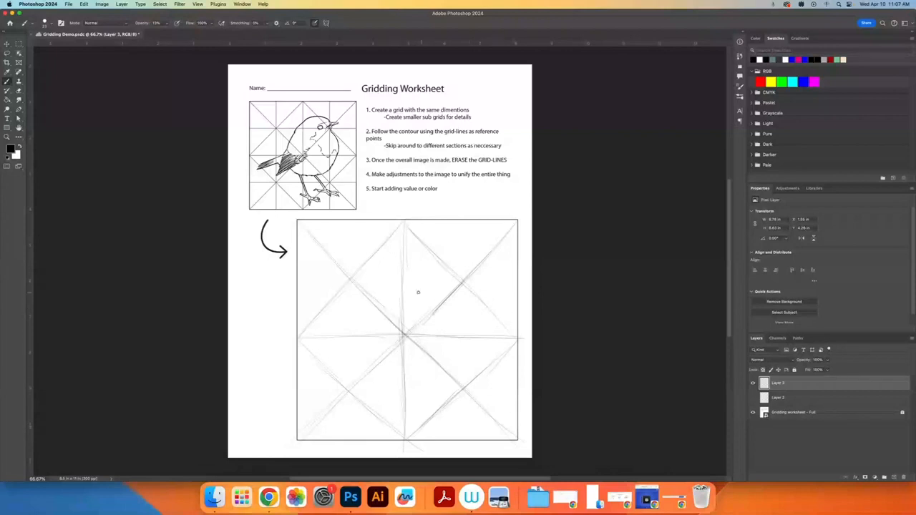
- Sketch horizontal and vertical lines through the quadrant centers to divide the large square into a four-by-four grid
mouse_move(294, 279)
mouse_down()
mouse_move(409, 276)
mouse_move(318, 270)
mouse_move(442, 281)
mouse_move(411, 280)
mouse_move(397, 280)
mouse_move(513, 276)
mouse_up()
drag(405, 277, 468, 277)
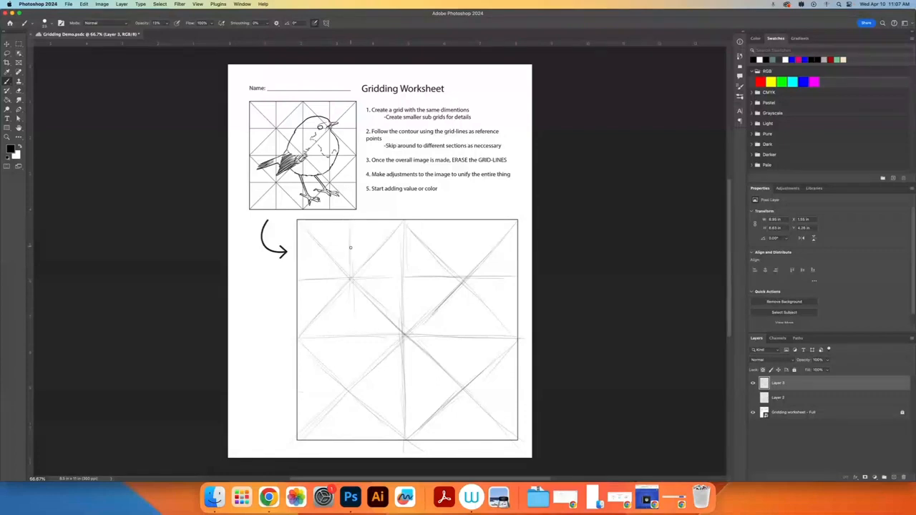
mouse_move(350, 247)
mouse_down()
mouse_move(359, 340)
mouse_move(350, 330)
mouse_move(344, 427)
mouse_up()
mouse_move(306, 391)
mouse_down()
mouse_move(395, 391)
mouse_move(372, 398)
mouse_move(307, 394)
mouse_move(530, 383)
mouse_up()
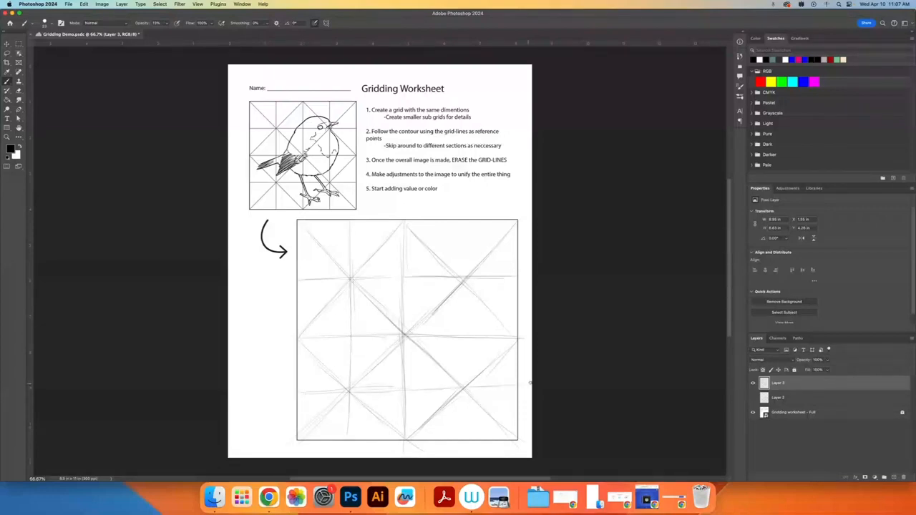
drag(461, 222, 462, 449)
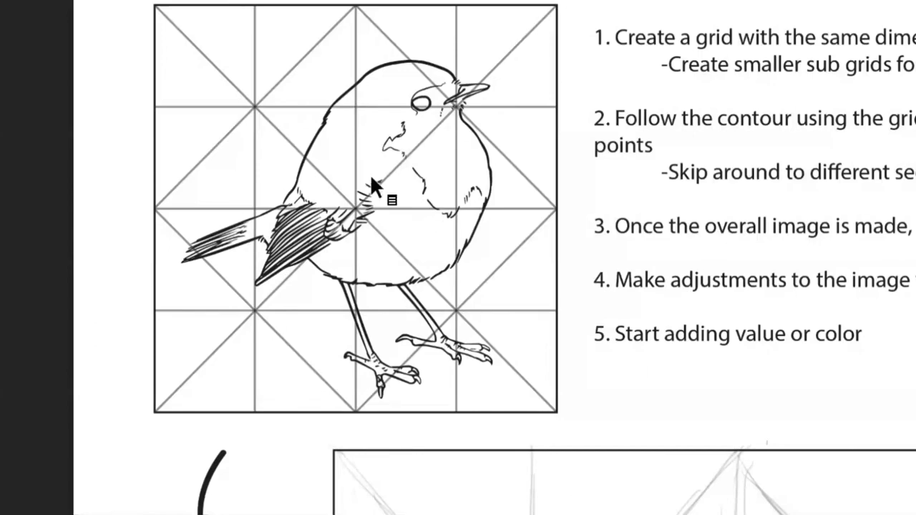
- Subdivide the reference grid's top-row square over the bird's head with a second diagonal, a vertical and a horizontal center line
scroll(371, 176, up, 3)
scroll(371, 177, down, 5)
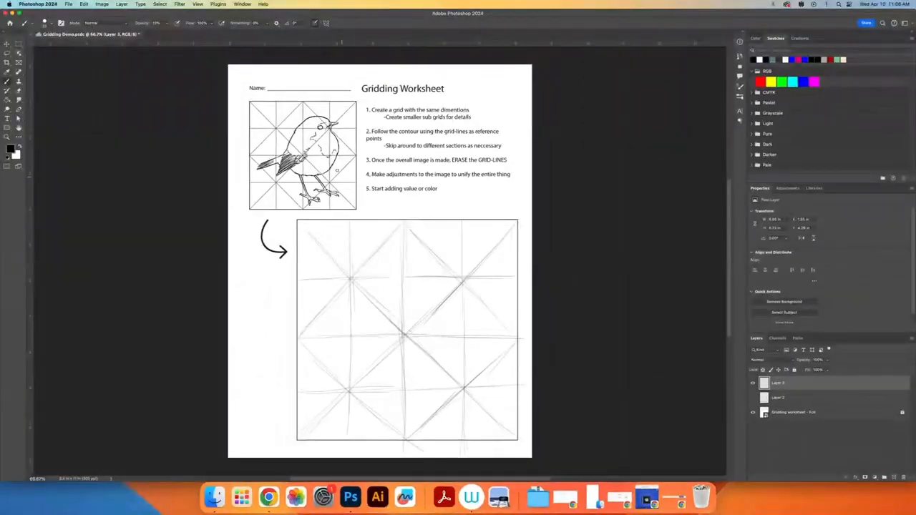
key(z)
drag(301, 132, 337, 145)
scroll(336, 145, up, 5)
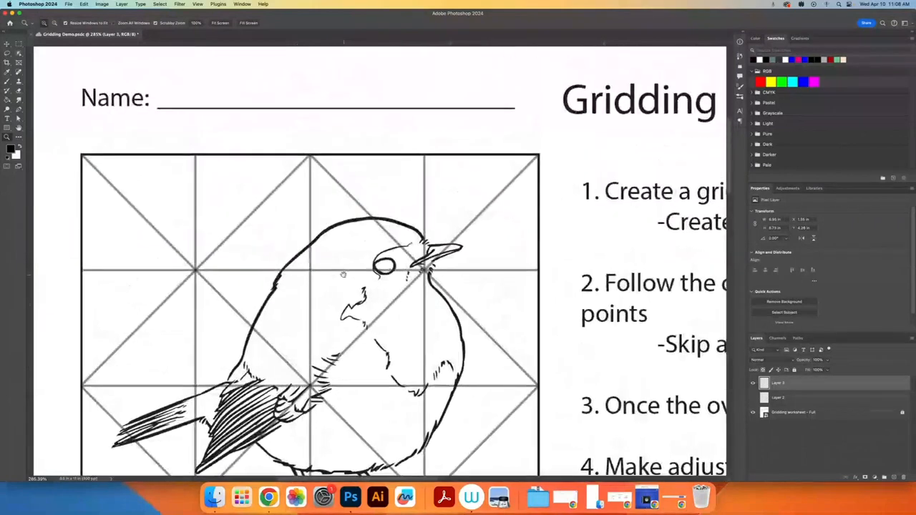
key(b)
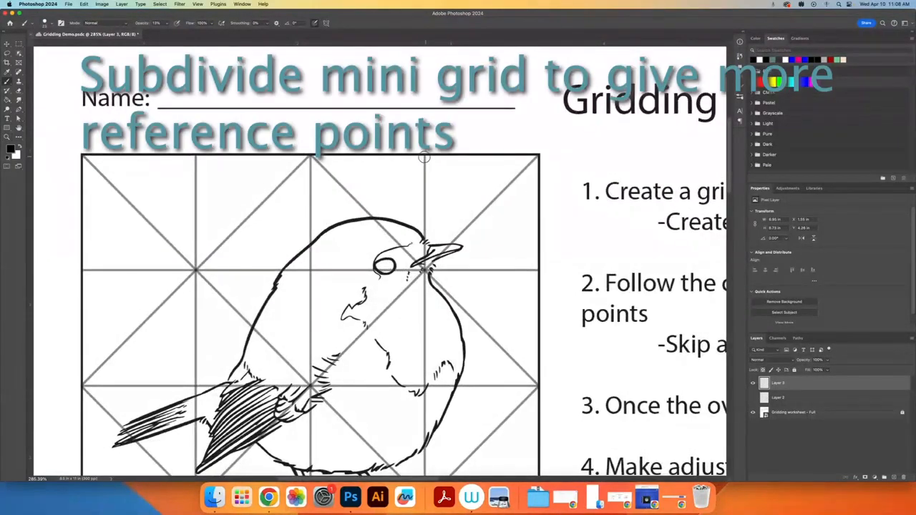
drag(421, 159, 304, 269)
drag(391, 187, 307, 269)
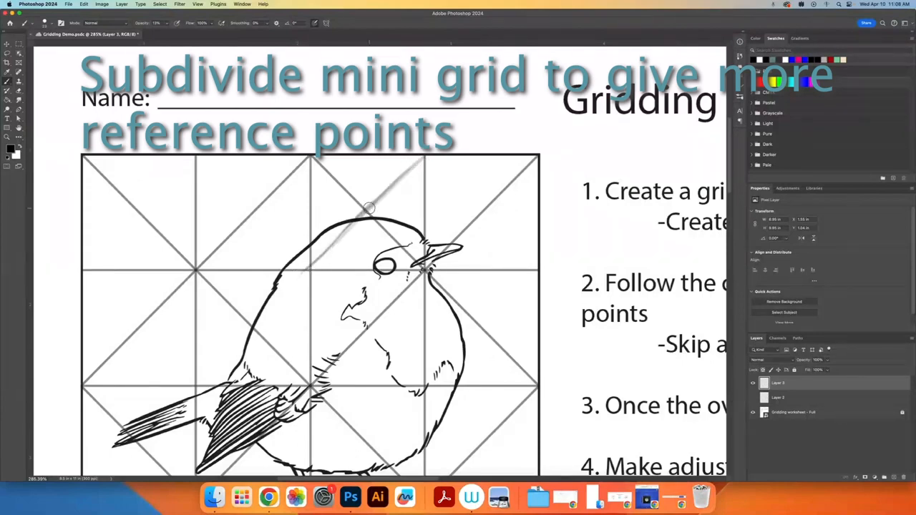
drag(364, 214, 305, 271)
mouse_move(368, 157)
mouse_down()
mouse_move(365, 274)
mouse_move(364, 205)
mouse_move(363, 263)
mouse_move(360, 236)
mouse_move(301, 218)
mouse_move(373, 206)
mouse_up()
drag(315, 211, 414, 209)
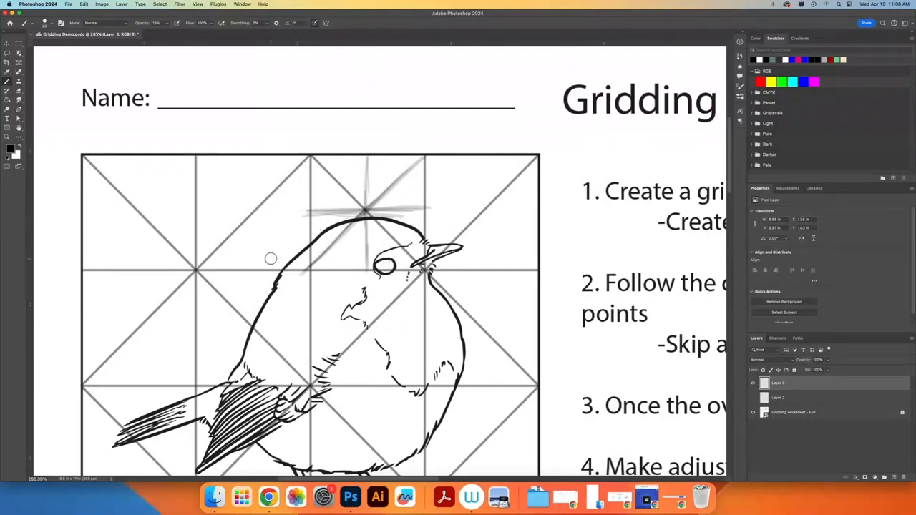
- Subdivide the lower half of the square over the bird's head further with small diagonals, vertical and horizontal lines
drag(302, 236, 317, 249)
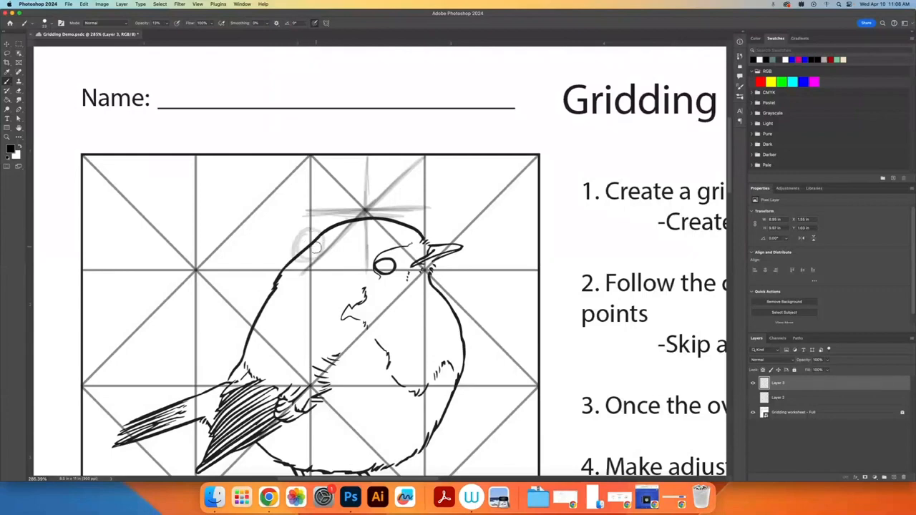
key(super+z)
mouse_move(313, 215)
mouse_down()
mouse_move(361, 276)
mouse_move(366, 271)
mouse_up()
drag(316, 214, 366, 269)
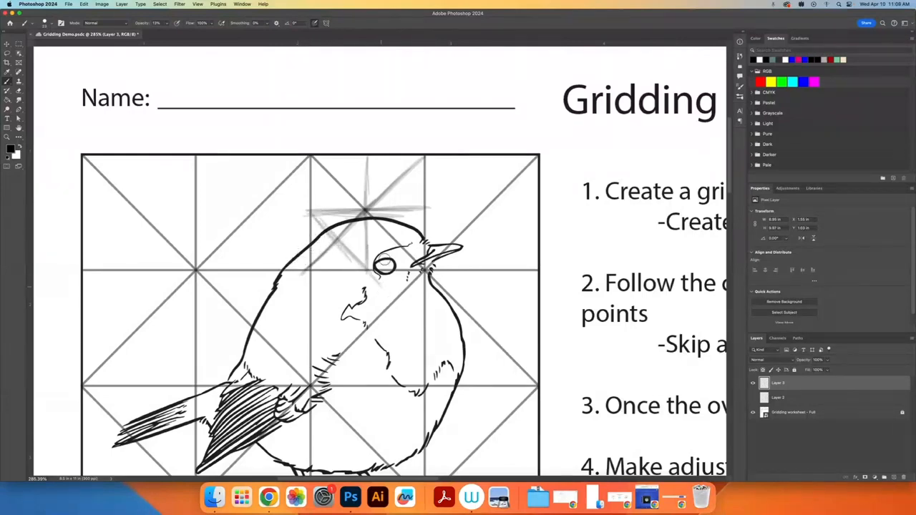
mouse_move(311, 243)
mouse_down()
mouse_move(372, 242)
mouse_move(335, 286)
mouse_up()
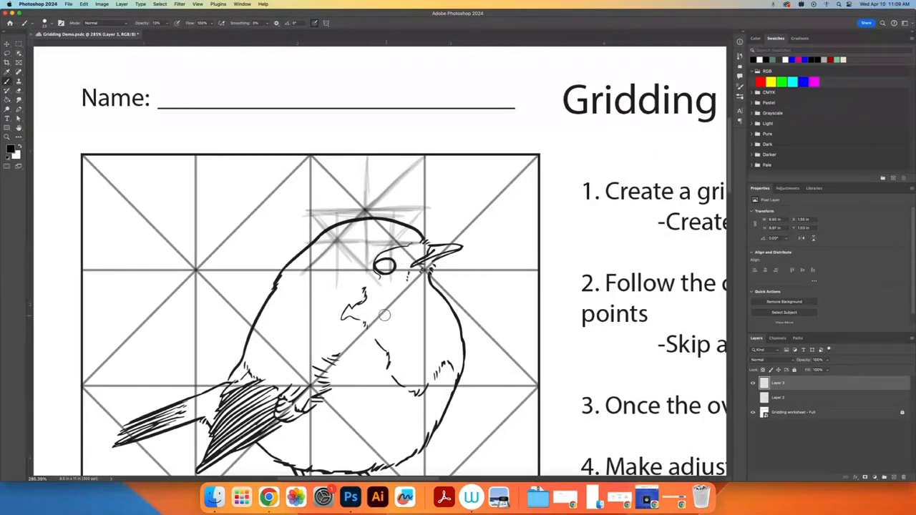
- Copy the head square's subdivisions into the top-row third square of the large grid, including the smaller divisions in its lower half
key(z)
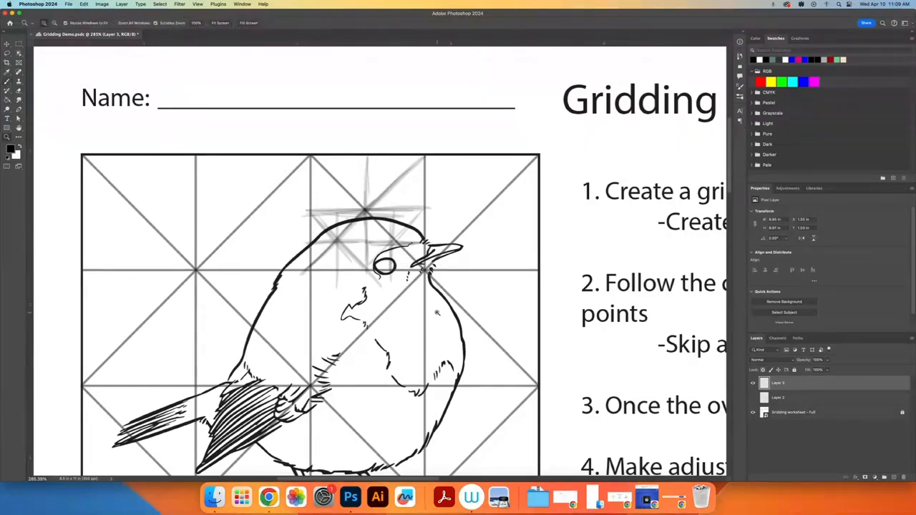
drag(438, 313, 392, 331)
drag(463, 423, 348, 295)
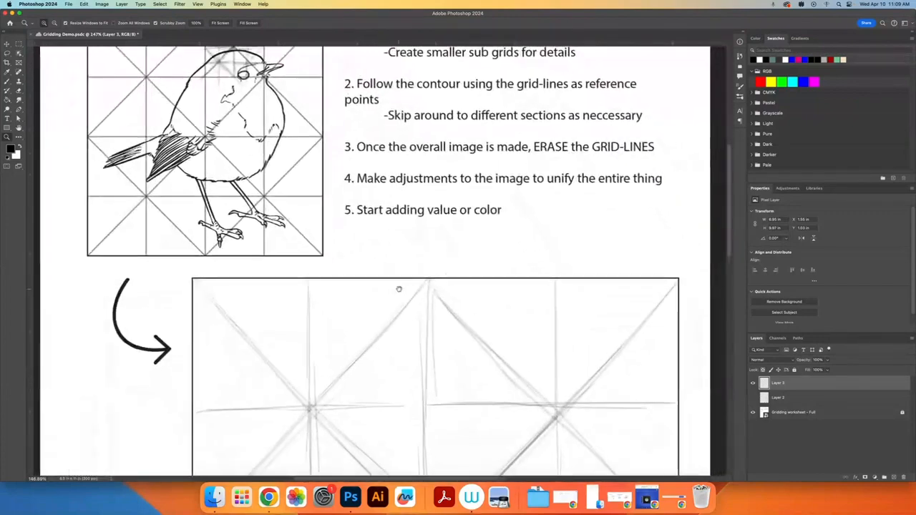
drag(493, 316, 479, 315)
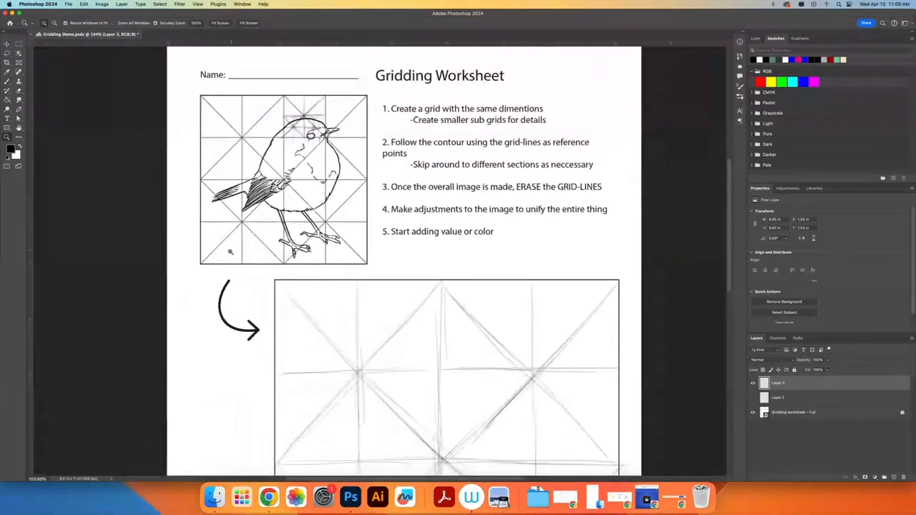
key(b)
scroll(451, 344, down, 5)
scroll(451, 344, right, 2)
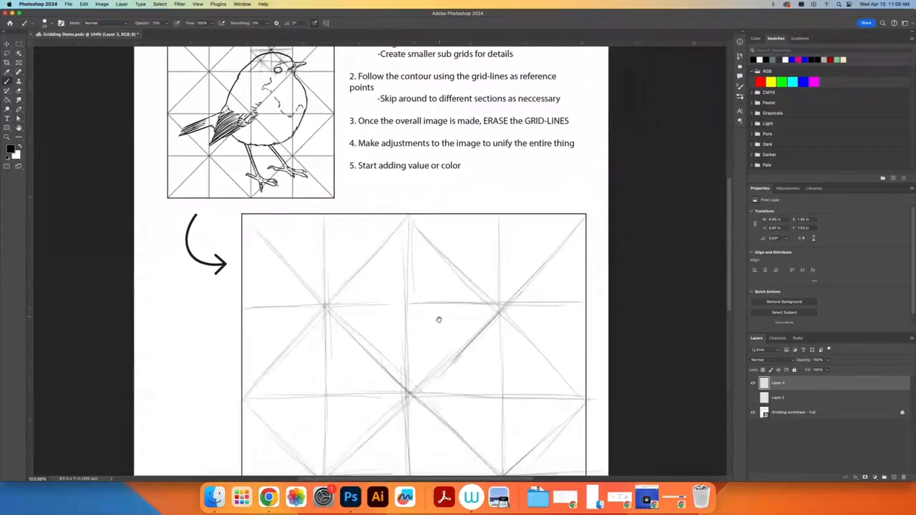
scroll(435, 323, up, 3)
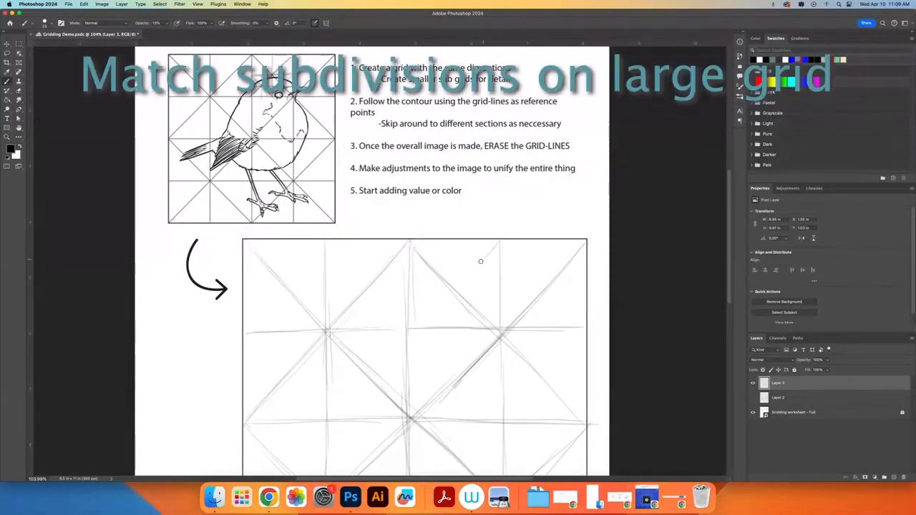
drag(479, 259, 413, 326)
mouse_move(452, 239)
mouse_down()
mouse_move(456, 332)
mouse_move(418, 289)
mouse_up()
drag(498, 289, 408, 290)
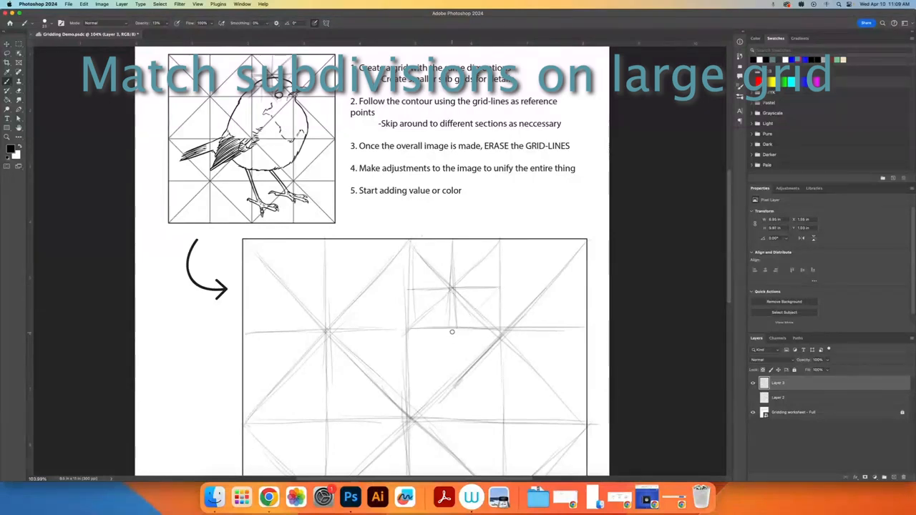
drag(500, 287, 457, 328)
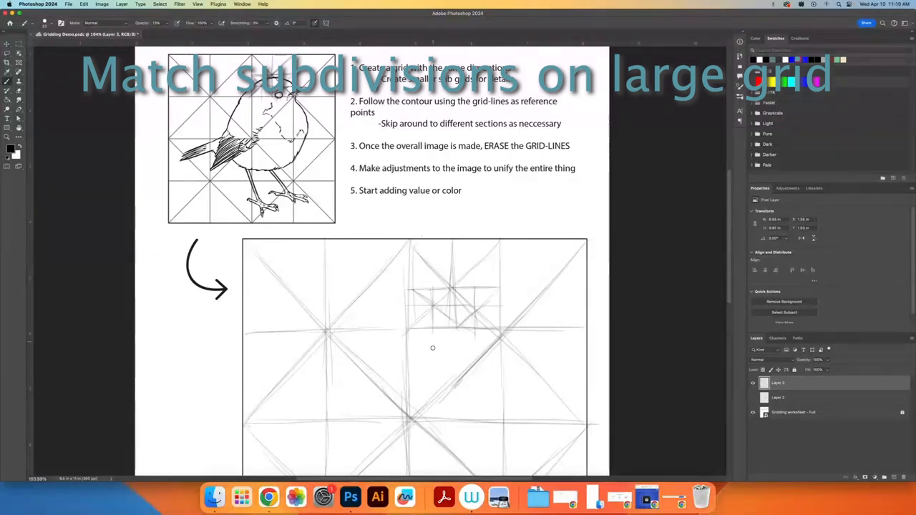
drag(431, 347, 432, 327)
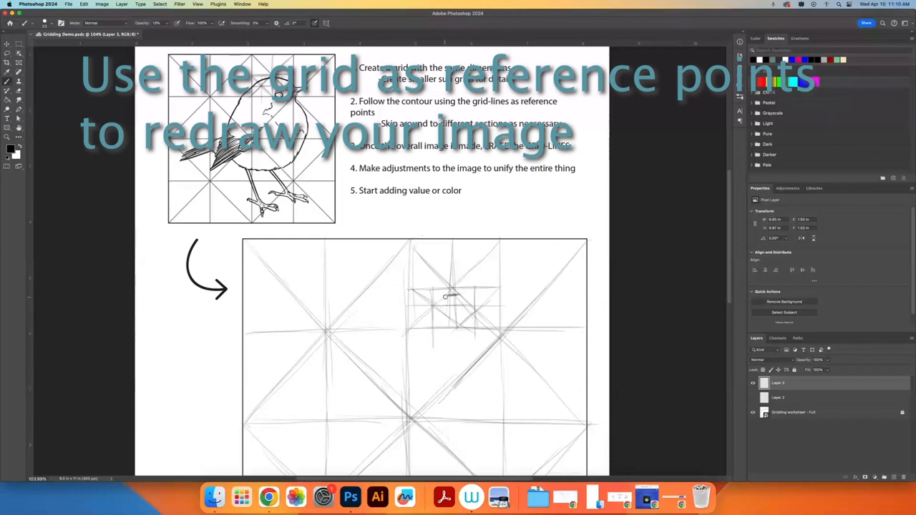
- Draw the bird's head contour, brow line, eye and start of the beak in the subdivided square, following the reference grid points
mouse_move(429, 299)
mouse_down()
mouse_move(408, 309)
mouse_move(459, 294)
mouse_up()
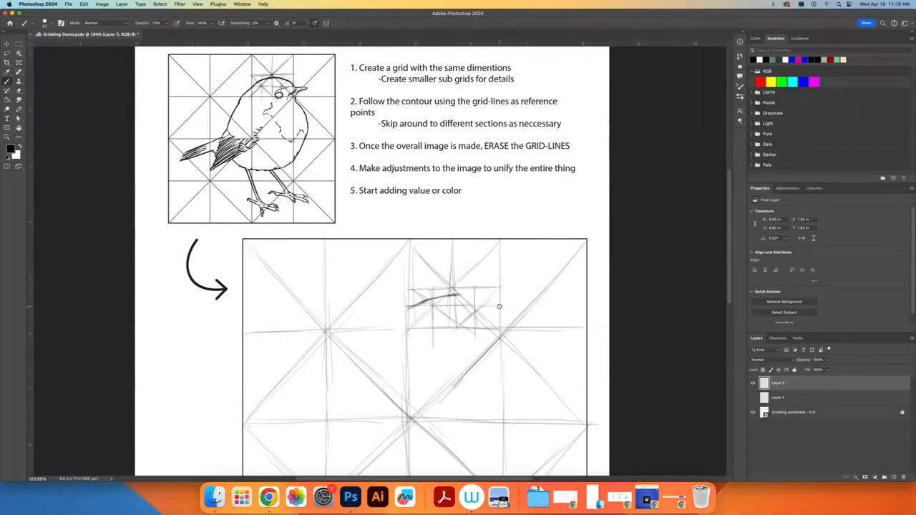
mouse_move(498, 304)
mouse_down()
mouse_move(471, 295)
mouse_move(495, 303)
mouse_up()
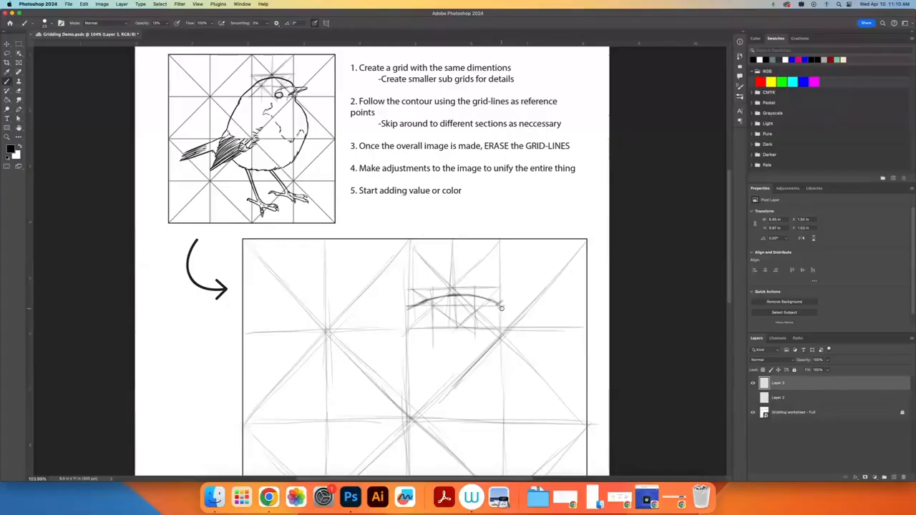
drag(499, 307, 504, 309)
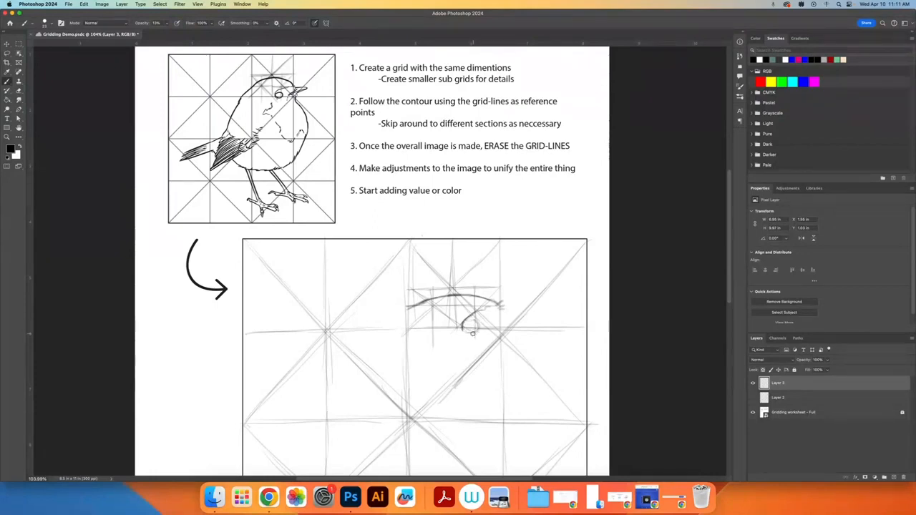
mouse_move(462, 324)
mouse_down()
mouse_move(467, 333)
mouse_move(476, 327)
mouse_move(469, 337)
mouse_move(469, 326)
mouse_up()
scroll(478, 388, down, 1)
scroll(478, 389, right, 1)
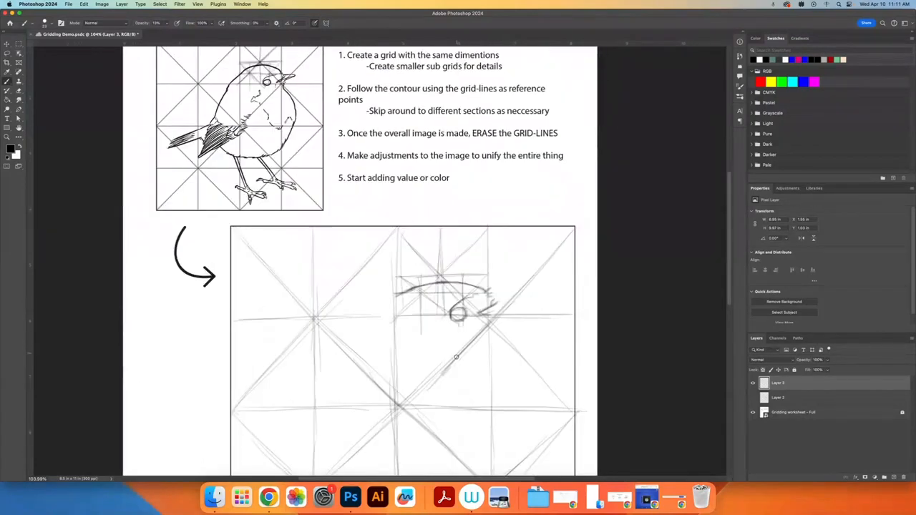
scroll(455, 356, down, 4)
scroll(456, 356, left, 2)
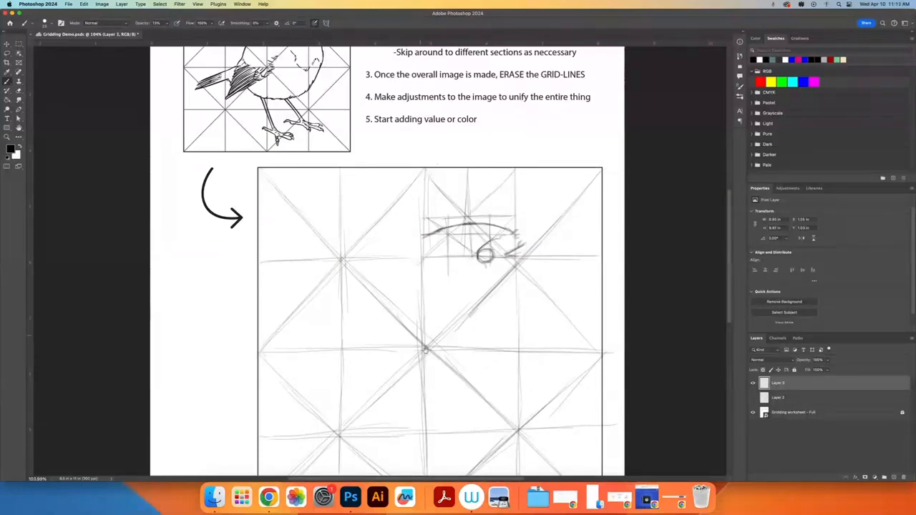
scroll(426, 349, up, 5)
scroll(425, 349, left, 2)
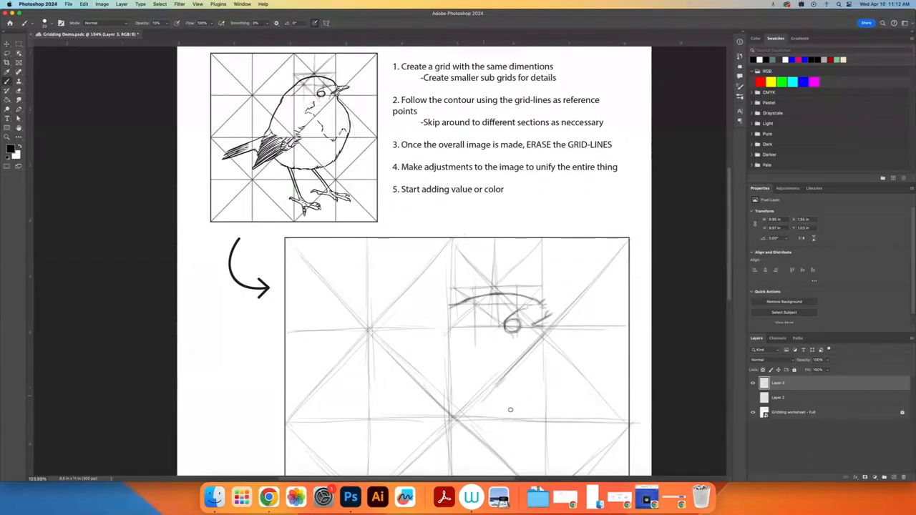
scroll(510, 409, down, 8)
scroll(510, 409, right, 3)
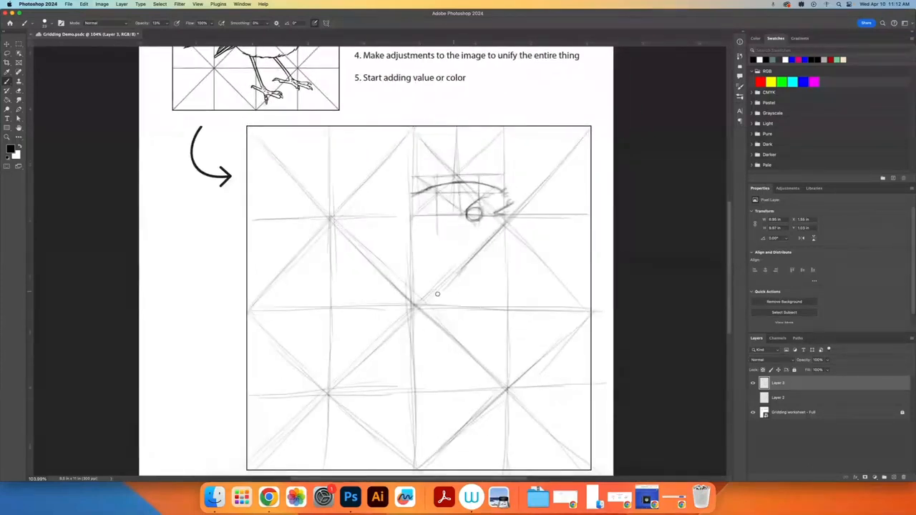
- Draw the bird's open, pointed beak from the third top-row square into the fourth, following the reference grid points
mouse_move(440, 333)
mouse_down()
mouse_move(478, 372)
mouse_move(440, 292)
mouse_up()
key(super+z)
scroll(508, 312, up, 3)
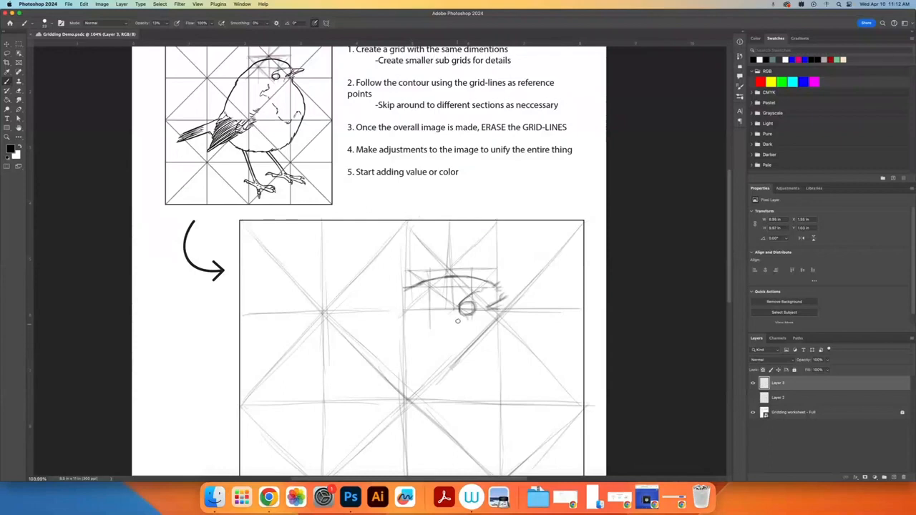
mouse_move(496, 298)
mouse_down()
mouse_move(506, 291)
mouse_move(509, 313)
mouse_move(535, 297)
mouse_move(492, 308)
mouse_up()
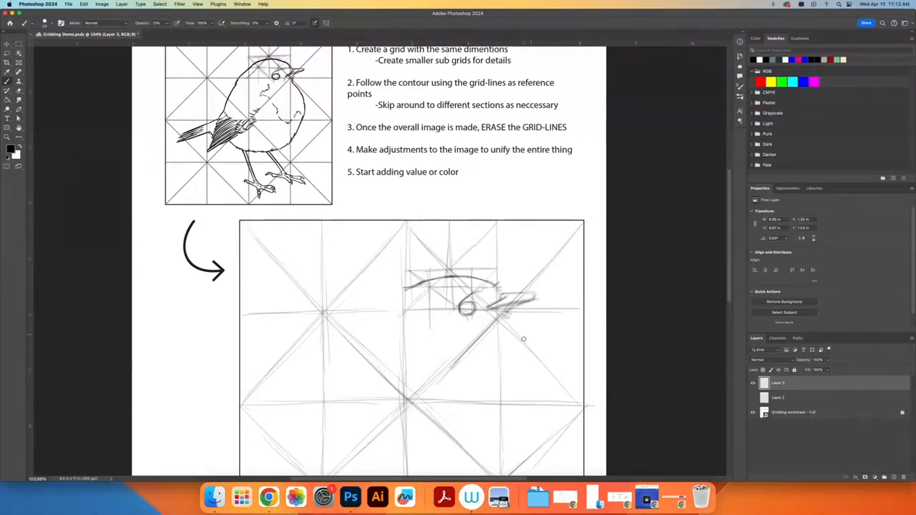
- Subdivide the second-row fourth square in both grids with diagonals and center lines, adding smaller divisions in the large grid's lower inner quarter
mouse_move(335, 76)
mouse_down()
mouse_move(312, 76)
mouse_move(312, 119)
mouse_up()
drag(571, 329, 508, 399)
drag(541, 307, 544, 410)
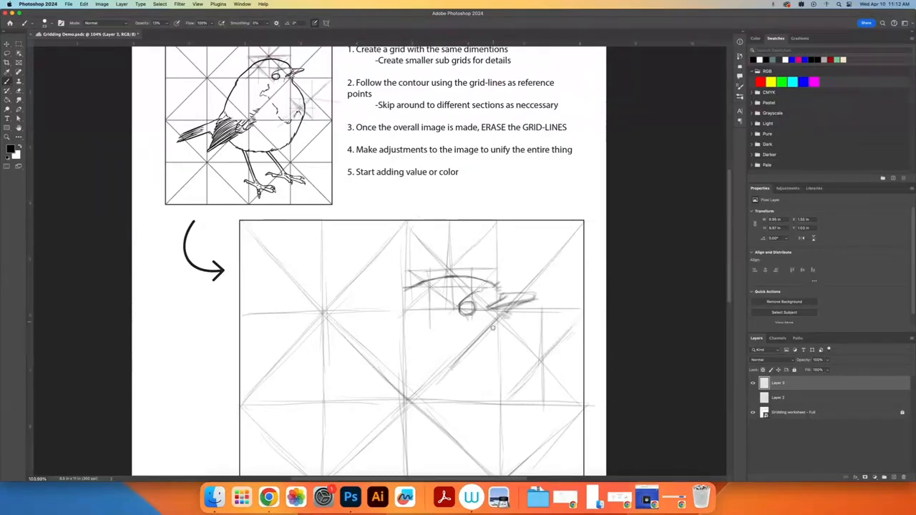
mouse_move(502, 361)
mouse_down()
mouse_move(577, 358)
mouse_move(545, 408)
mouse_up()
drag(521, 360, 521, 411)
drag(499, 384, 543, 384)
- Draw the bird's throat and chest contour and the jagged breast-patch edge in the subdivided second-row fourth square
mouse_move(505, 319)
mouse_down()
mouse_move(538, 351)
mouse_move(529, 404)
mouse_up()
mouse_move(503, 398)
mouse_down()
mouse_move(554, 378)
mouse_move(505, 374)
mouse_move(529, 377)
mouse_up()
drag(517, 371, 499, 390)
drag(495, 384, 500, 390)
- Subdivide the third-row fourth square with a diagonal, a vertical and a horizontal center line in both grids
mouse_move(300, 105)
mouse_down()
mouse_move(337, 141)
mouse_move(312, 145)
mouse_up()
drag(292, 118, 340, 118)
drag(427, 332, 415, 272)
drag(490, 322, 573, 400)
drag(534, 317, 533, 408)
drag(495, 362, 571, 364)
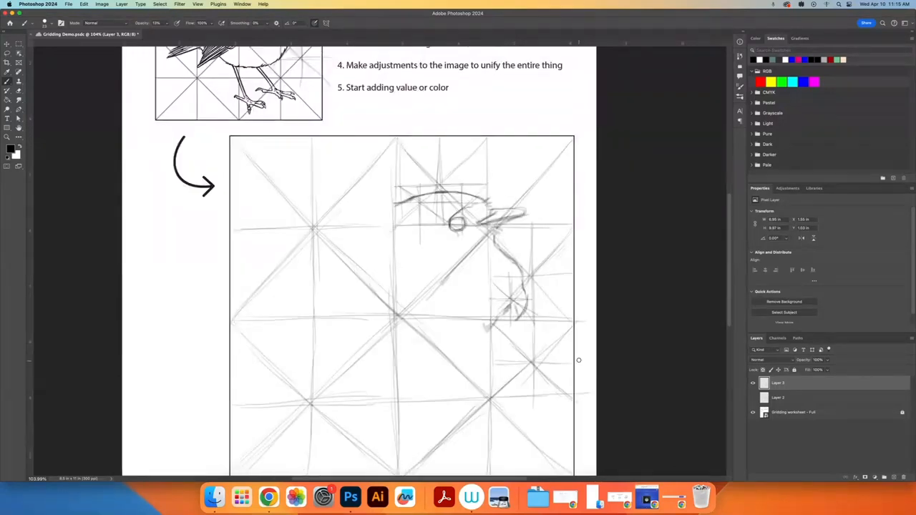
- Continue the chest contour down along the belly through the large grid's third-row fourth square
scroll(579, 360, up, 1)
mouse_move(531, 328)
mouse_down()
mouse_move(499, 381)
mouse_move(502, 372)
mouse_up()
drag(511, 362, 497, 385)
- Subdivide the reference grid's third-row third square over the belly with diagonals, a vertical and a horizontal center line
scroll(349, 184, up, 5)
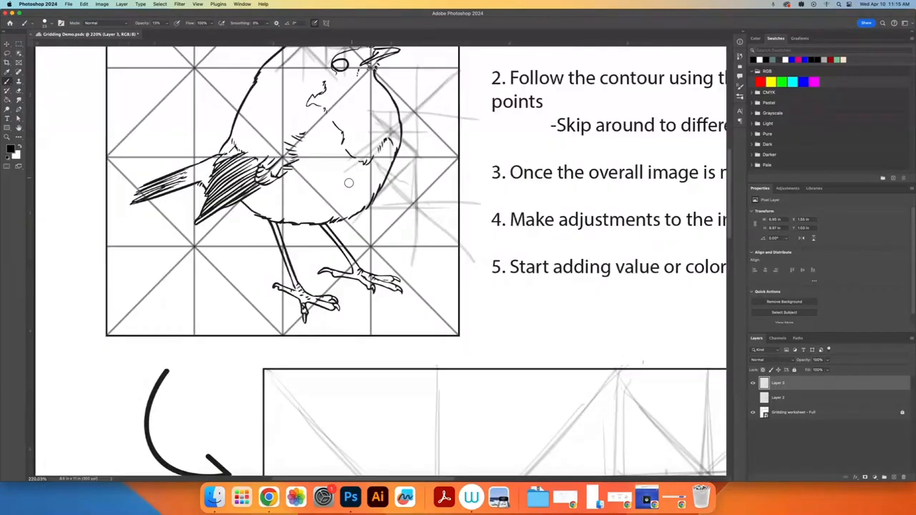
drag(374, 157, 284, 243)
drag(327, 160, 326, 243)
drag(284, 206, 369, 205)
drag(368, 203, 319, 252)
scroll(497, 350, down, 5)
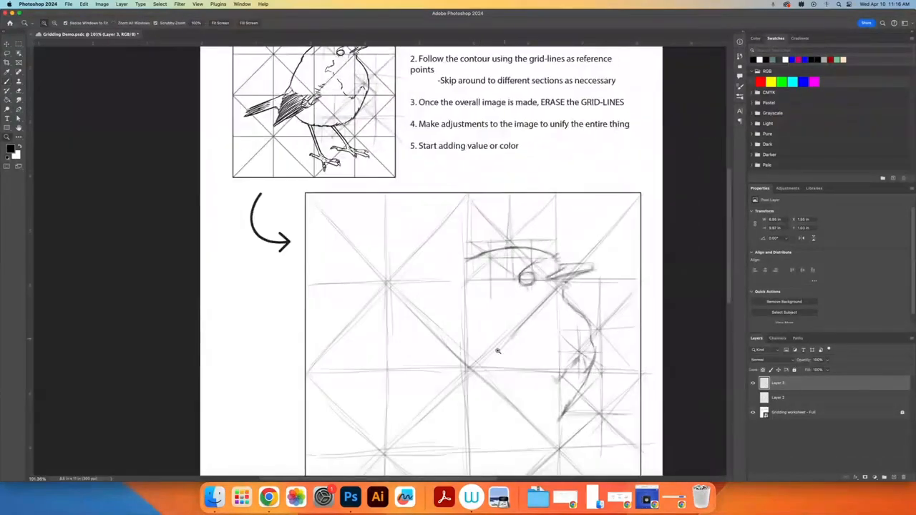
- Copy the belly square's subdivisions into the large grid's third-row third square and draw the underside of the belly there
drag(452, 397, 546, 317)
drag(505, 317, 505, 394)
drag(459, 355, 561, 353)
mouse_move(548, 354)
mouse_down()
mouse_move(504, 393)
mouse_move(526, 395)
mouse_up()
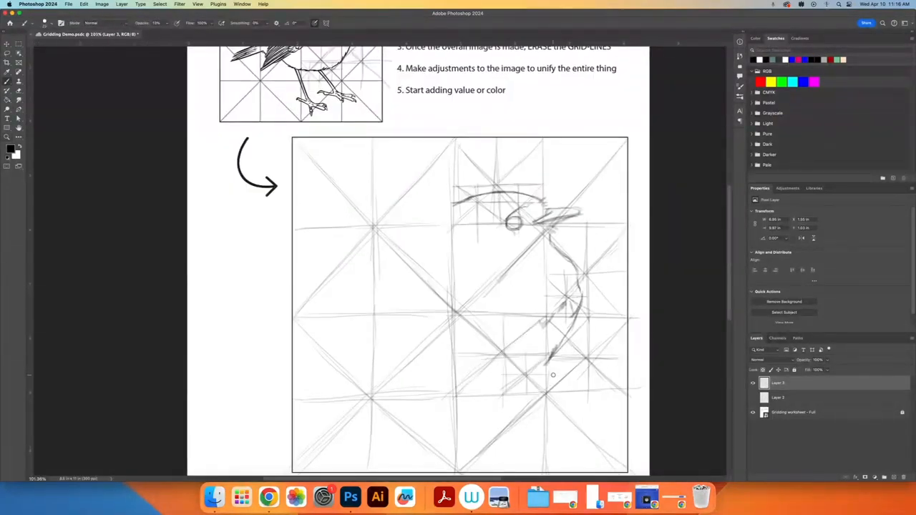
drag(456, 356, 494, 356)
mouse_move(493, 358)
mouse_down()
mouse_move(493, 392)
mouse_move(476, 398)
mouse_move(531, 369)
mouse_move(455, 374)
mouse_up()
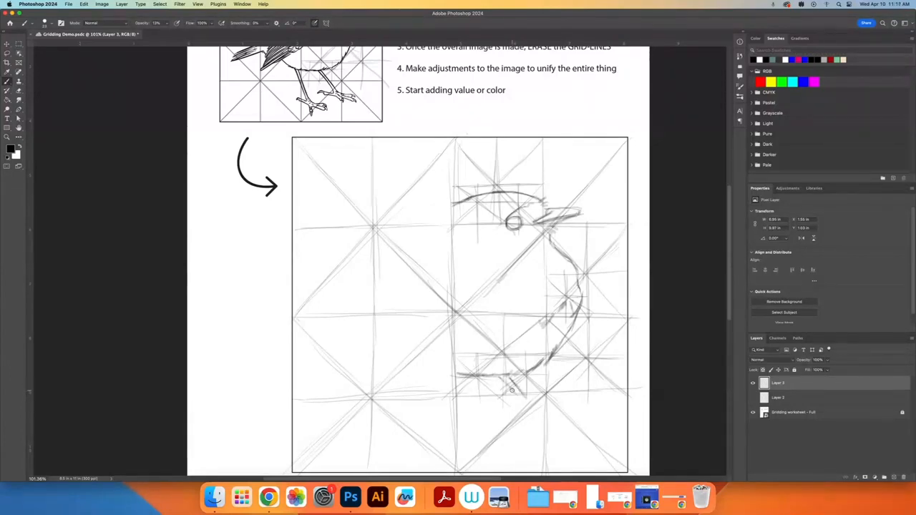
- Subdivide the reference grid's bottom-row fourth square with diagonals, a vertical and a horizontal center line
mouse_move(271, 63)
mouse_down()
mouse_move(374, 191)
mouse_move(341, 226)
mouse_up()
drag(555, 153, 442, 263)
drag(496, 160, 494, 279)
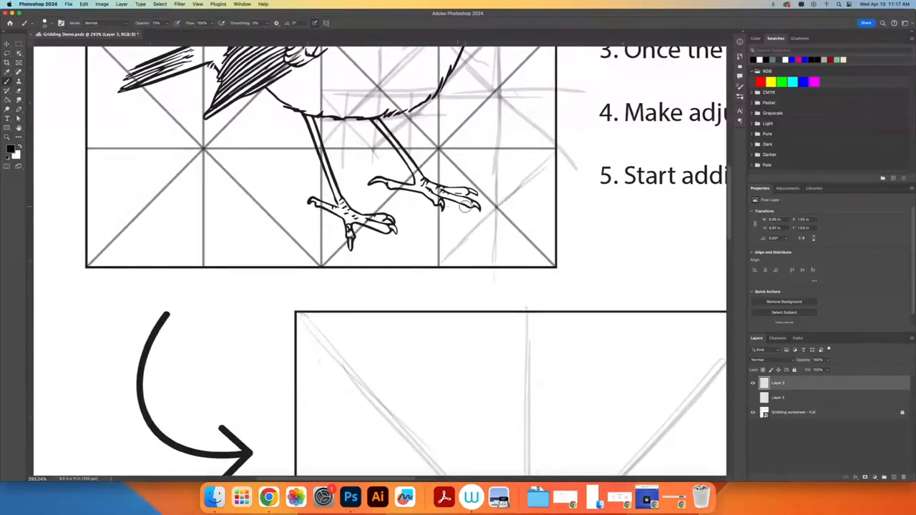
drag(444, 208, 555, 206)
drag(497, 152, 446, 206)
- Subdivide the reference grid's bottom-row third square over the feet with diagonals and center lines, then divide its quarters further
drag(323, 147, 455, 285)
drag(380, 136, 379, 262)
drag(323, 207, 438, 205)
drag(376, 150, 435, 203)
drag(411, 154, 413, 213)
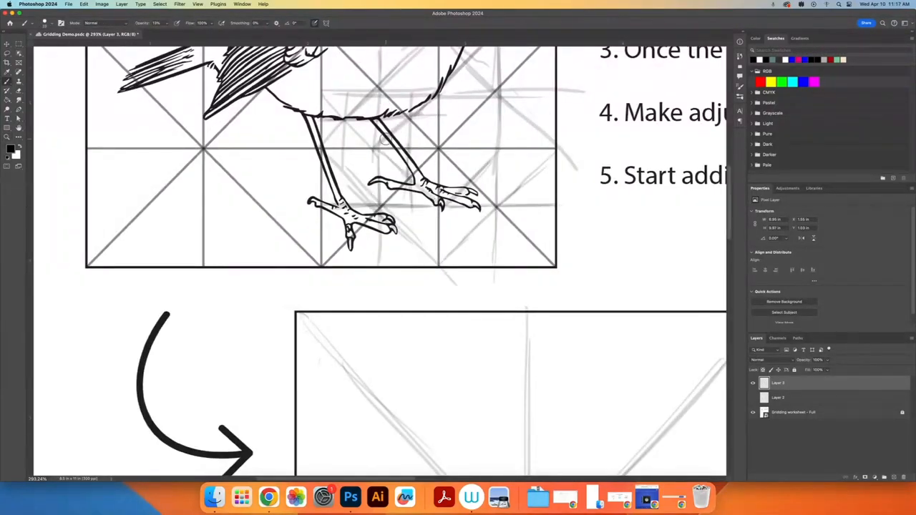
drag(379, 149, 341, 188)
drag(331, 214, 380, 261)
drag(314, 236, 364, 237)
drag(348, 155, 348, 224)
drag(383, 176, 444, 177)
- Copy the leg subdivisions into the bottom-row third and fourth squares of the large grid
drag(587, 293, 463, 391)
drag(451, 339, 510, 391)
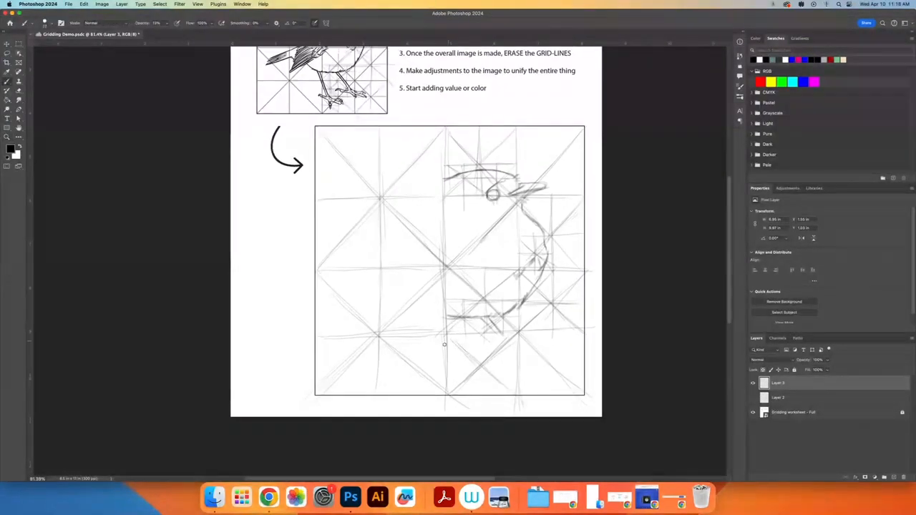
drag(485, 330, 484, 388)
drag(445, 366, 524, 366)
drag(486, 336, 523, 365)
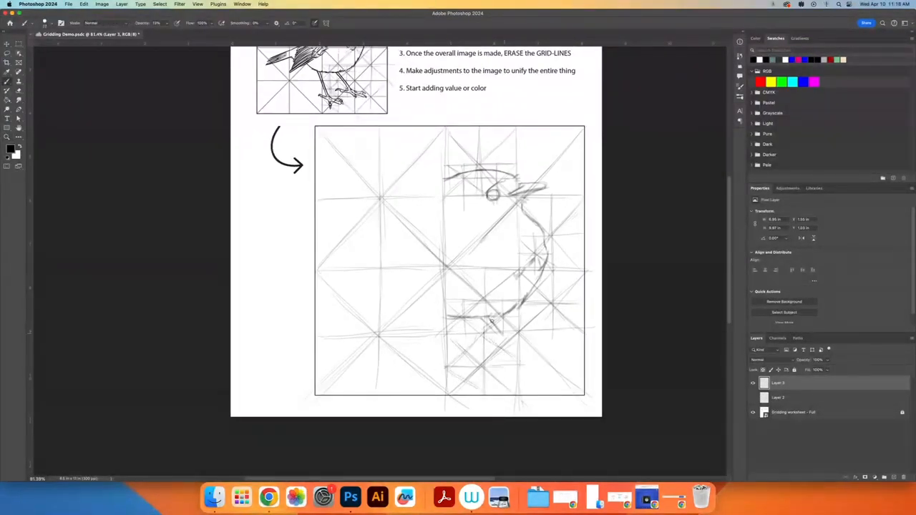
drag(553, 349, 553, 389)
drag(527, 366, 574, 365)
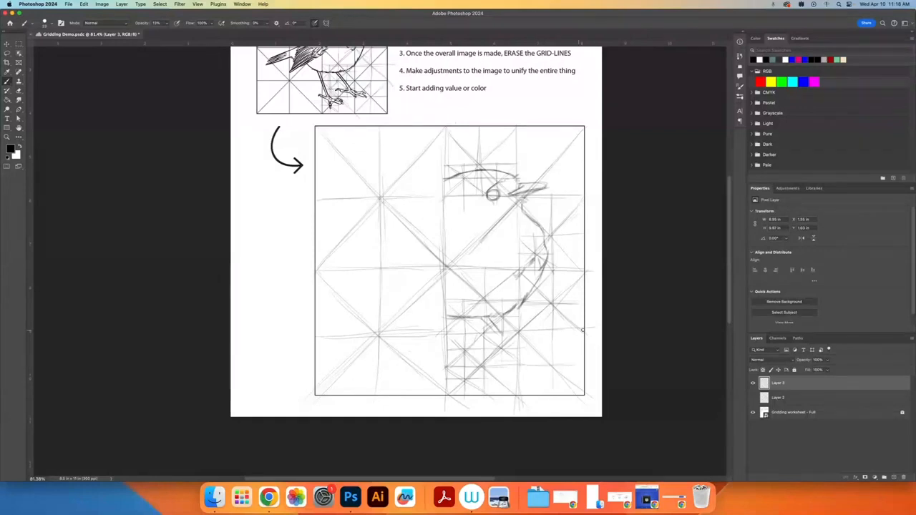
drag(584, 329, 523, 391)
- Draw the bird's two legs and clawed feet in the large grid, following the subdivided bottom-row squares
mouse_move(504, 337)
mouse_down()
mouse_move(542, 367)
mouse_move(509, 357)
mouse_up()
drag(508, 356, 528, 363)
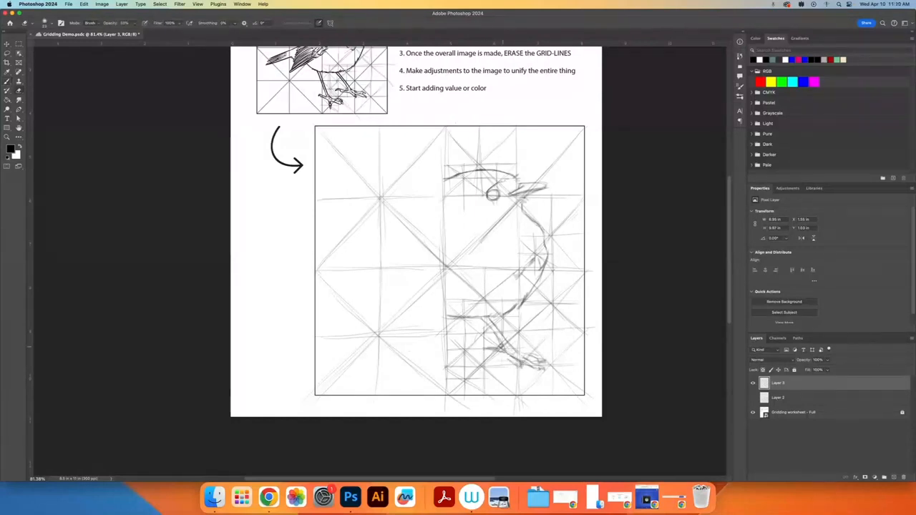
drag(487, 352, 513, 362)
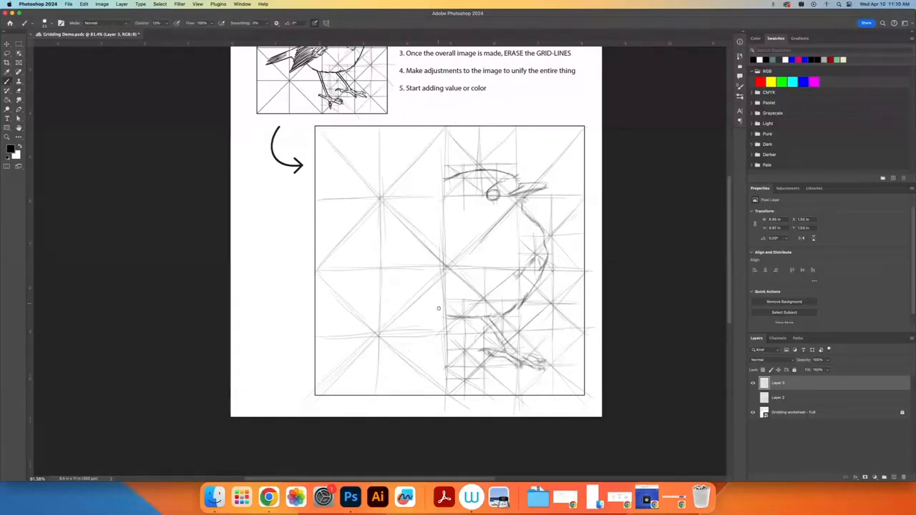
mouse_move(442, 317)
mouse_down()
mouse_move(467, 379)
mouse_move(441, 367)
mouse_move(464, 383)
mouse_up()
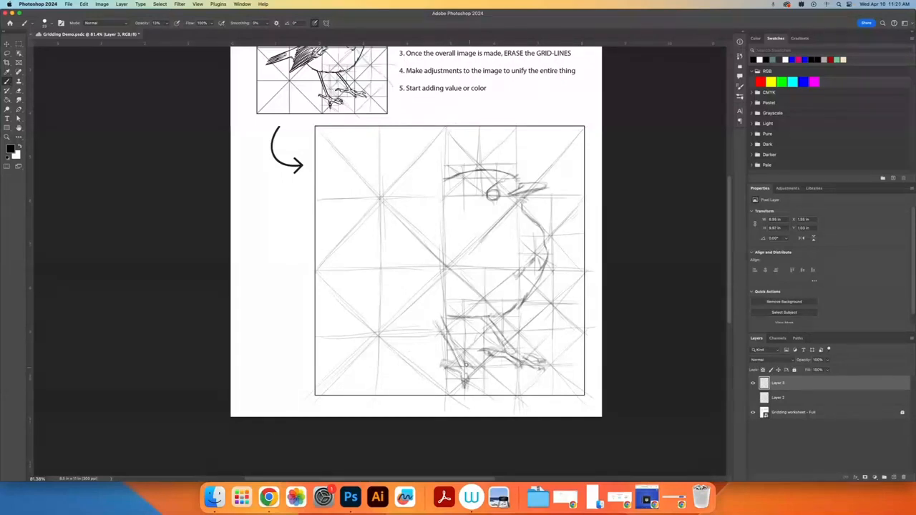
drag(458, 349, 474, 369)
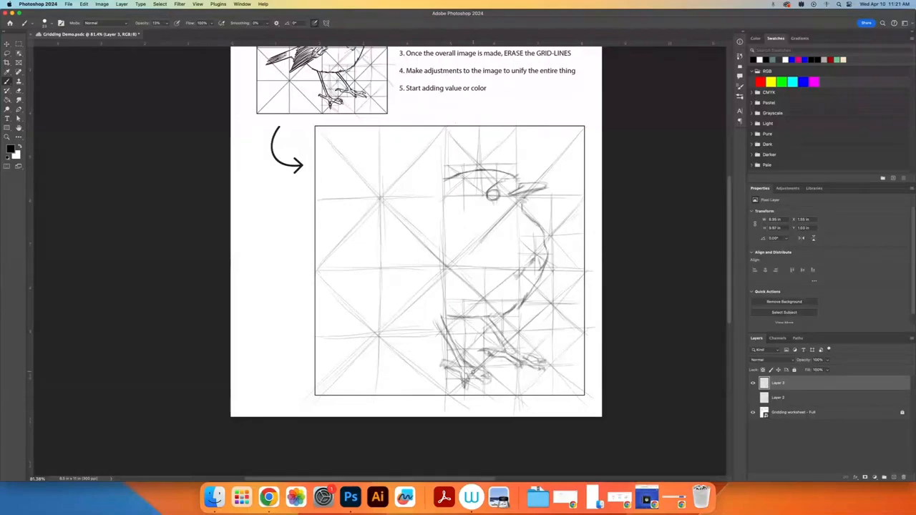
- Subdivide the reference grid's third-row second square over the wing with center lines, diagonals and smaller divisions
drag(325, 182, 328, 240)
drag(318, 91, 363, 190)
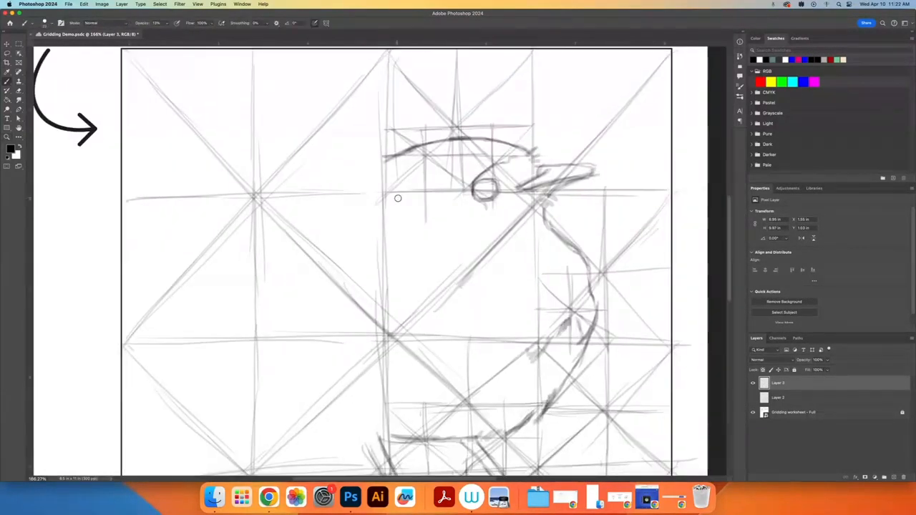
key(super+0)
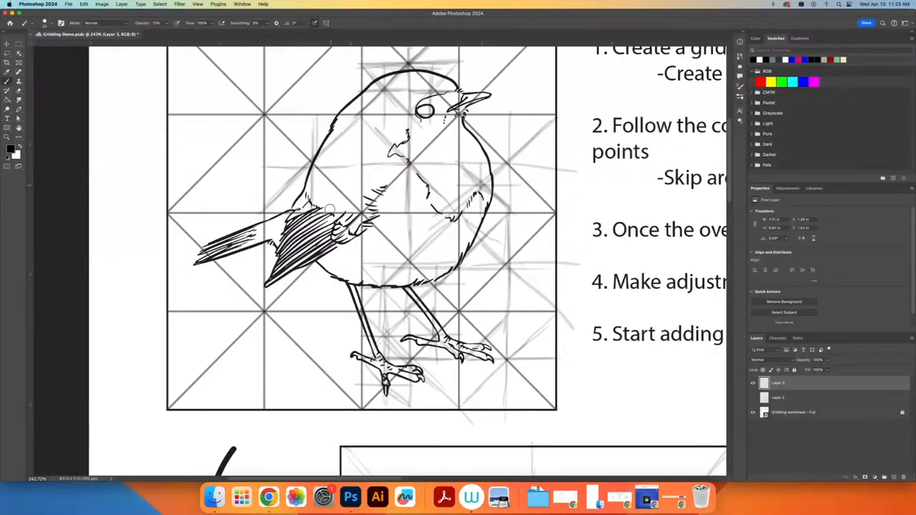
scroll(267, 234, down, 2)
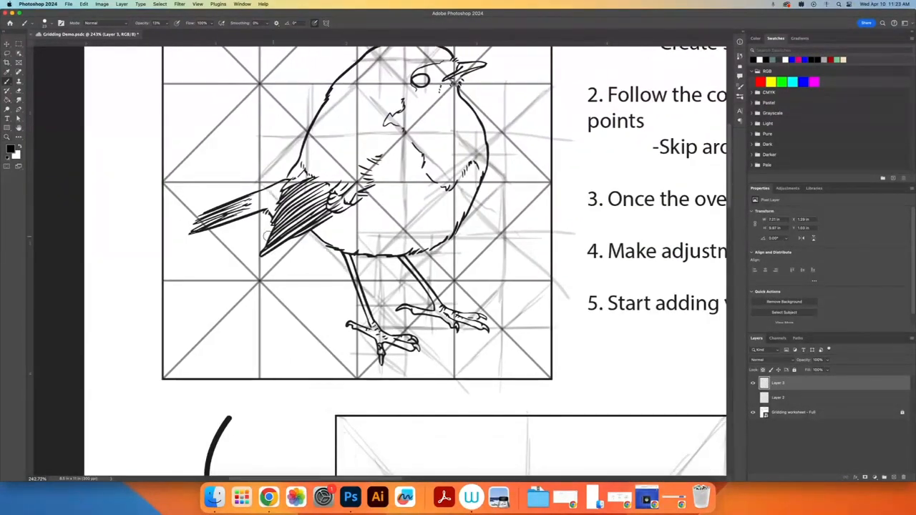
drag(267, 236, 372, 234)
drag(312, 170, 310, 281)
drag(263, 240, 323, 296)
drag(309, 180, 362, 245)
mouse_move(321, 177)
mouse_down()
mouse_move(259, 237)
mouse_move(363, 205)
mouse_up()
drag(286, 178, 282, 283)
- Subdivide the large grid's second-row and third-row second squares with diagonals and center lines, adding smaller divisions in the third-row one
drag(422, 236, 353, 232)
drag(415, 275, 350, 339)
drag(383, 271, 381, 338)
drag(350, 309, 414, 307)
drag(353, 343, 392, 383)
drag(382, 339, 380, 408)
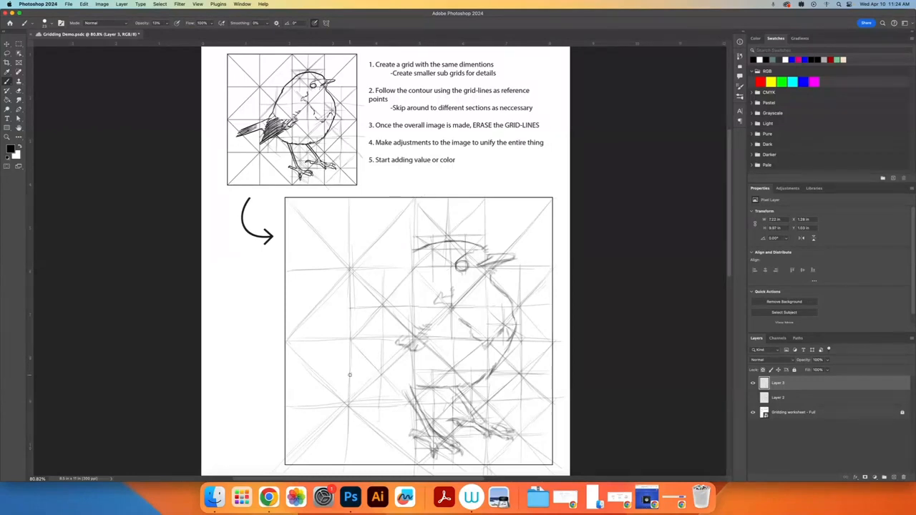
drag(350, 375, 409, 372)
drag(383, 339, 409, 368)
drag(345, 358, 422, 358)
- Draw the bird's back contour down to the wing tip, the wing outline with feather lines, and the rear belly contour
drag(387, 278, 382, 262)
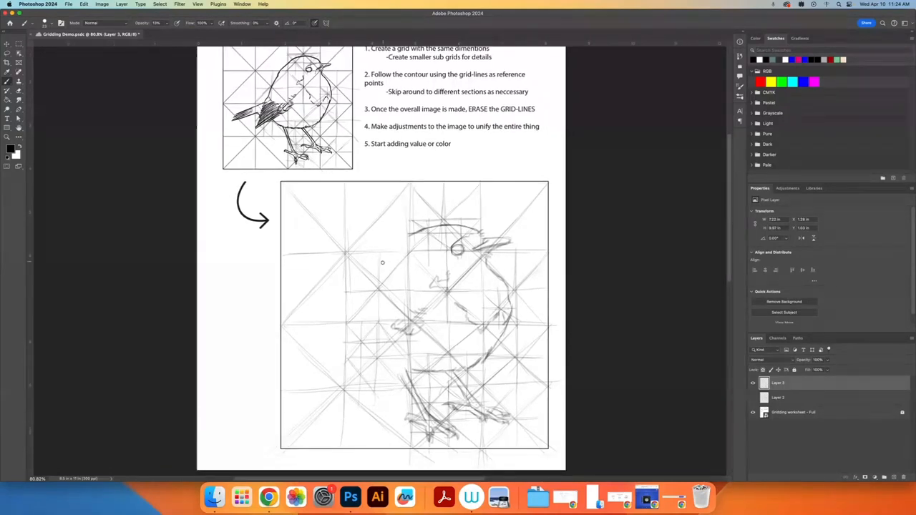
mouse_move(412, 235)
mouse_down()
mouse_move(390, 255)
mouse_move(346, 376)
mouse_up()
drag(389, 348, 348, 376)
drag(405, 341, 352, 373)
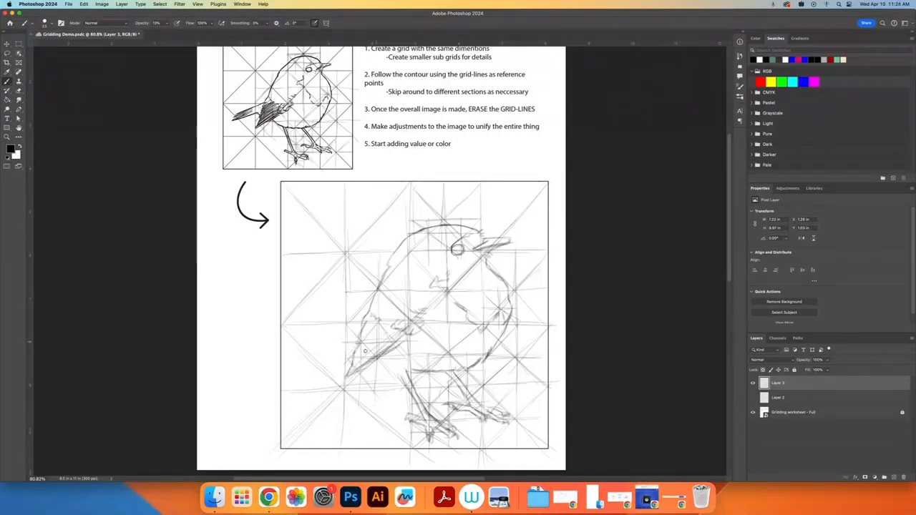
drag(384, 328, 351, 368)
mouse_move(379, 323)
mouse_down()
mouse_move(352, 355)
mouse_move(354, 348)
mouse_move(416, 374)
mouse_move(413, 391)
mouse_up()
- Subdivide the reference grid's third-row first square over the tail with a diagonal, a vertical and a horizontal center line
key(super+space)
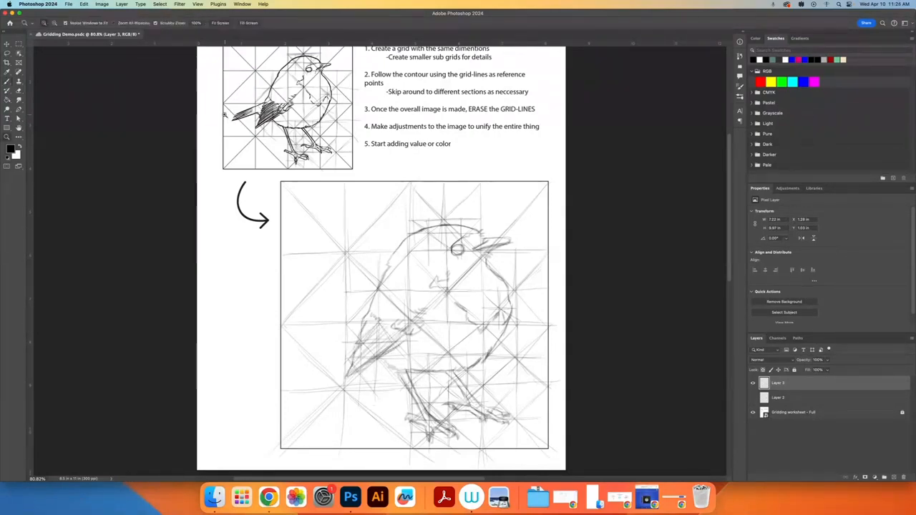
drag(241, 102, 287, 103)
drag(283, 108, 188, 200)
drag(240, 109, 241, 203)
drag(189, 158, 280, 158)
- Draw the bird's tail in the large grid's subdivided third-row first square
key(super+space)
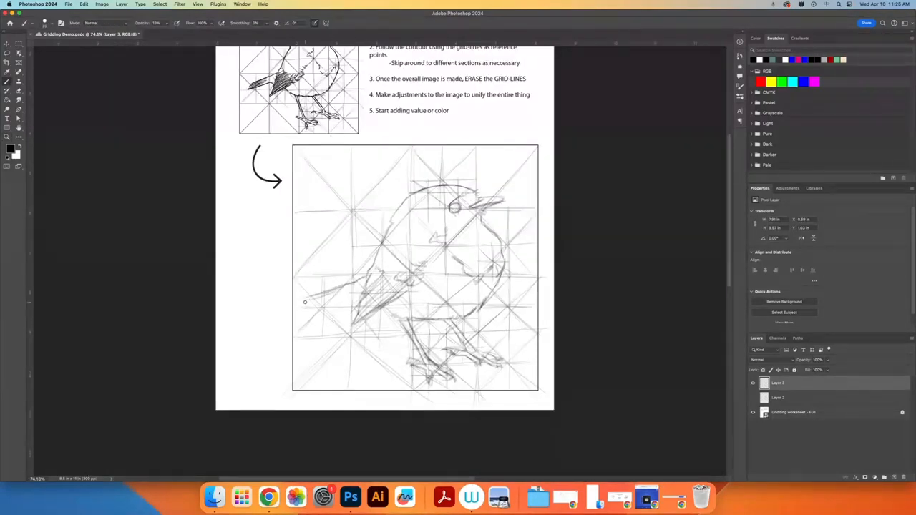
mouse_move(305, 303)
mouse_down()
mouse_move(354, 293)
mouse_move(342, 293)
mouse_up()
key(super+space)
drag(442, 302, 420, 303)
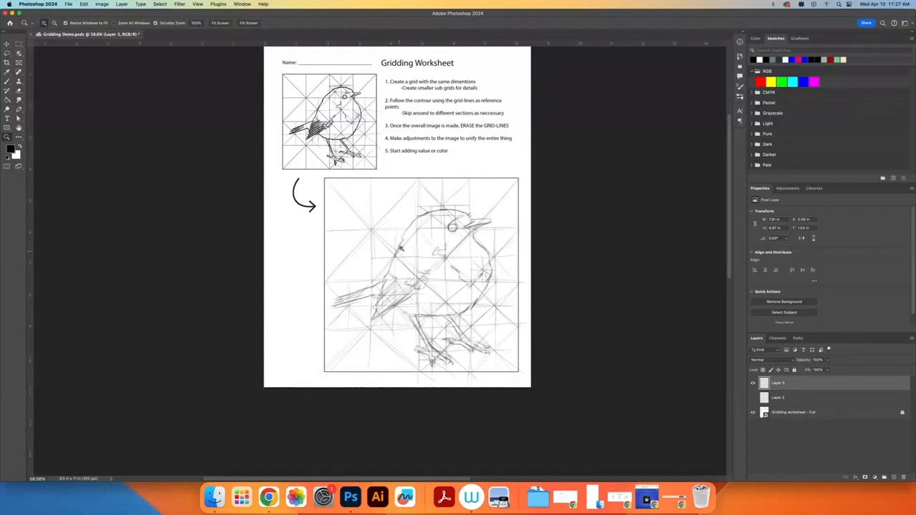
- Erase the grid lines around and inside the enlarged bird, leaving only the sketch in the frame
key(b)
mouse_move(373, 211)
mouse_down()
mouse_move(309, 189)
mouse_move(427, 210)
mouse_move(481, 176)
mouse_move(467, 325)
mouse_move(423, 369)
mouse_move(370, 307)
mouse_move(337, 314)
mouse_up()
mouse_move(416, 233)
mouse_down()
mouse_move(432, 241)
mouse_move(401, 273)
mouse_up()
mouse_move(458, 214)
mouse_down()
mouse_move(394, 337)
mouse_move(347, 352)
mouse_up()
scroll(393, 286, down, 5)
mouse_move(309, 289)
mouse_down()
mouse_move(394, 305)
mouse_move(362, 190)
mouse_move(474, 248)
mouse_move(557, 216)
mouse_move(562, 200)
mouse_up()
mouse_move(646, 332)
mouse_down()
mouse_move(558, 246)
mouse_move(572, 188)
mouse_move(544, 136)
mouse_up()
mouse_move(512, 79)
mouse_down()
mouse_move(465, 239)
mouse_move(405, 136)
mouse_move(429, 178)
mouse_move(387, 251)
mouse_up()
scroll(421, 223, down, 10)
mouse_move(486, 316)
mouse_down()
mouse_move(385, 249)
mouse_move(465, 331)
mouse_move(244, 301)
mouse_move(326, 358)
mouse_move(252, 356)
mouse_move(231, 239)
mouse_up()
drag(231, 239, 422, 195)
key(z)
drag(422, 243, 400, 225)
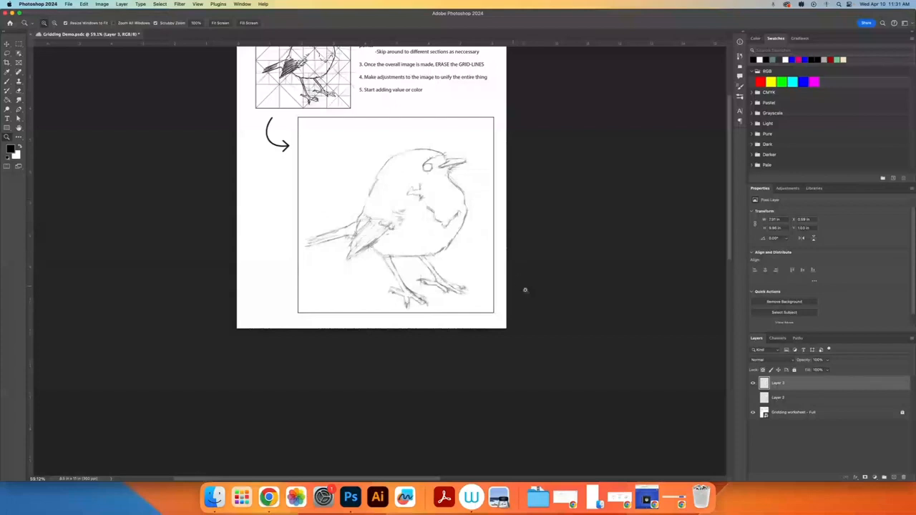
- Redraw the enlarged bird's head contour, beak and eye with darker, cleaner lines
scroll(402, 221, up, 5)
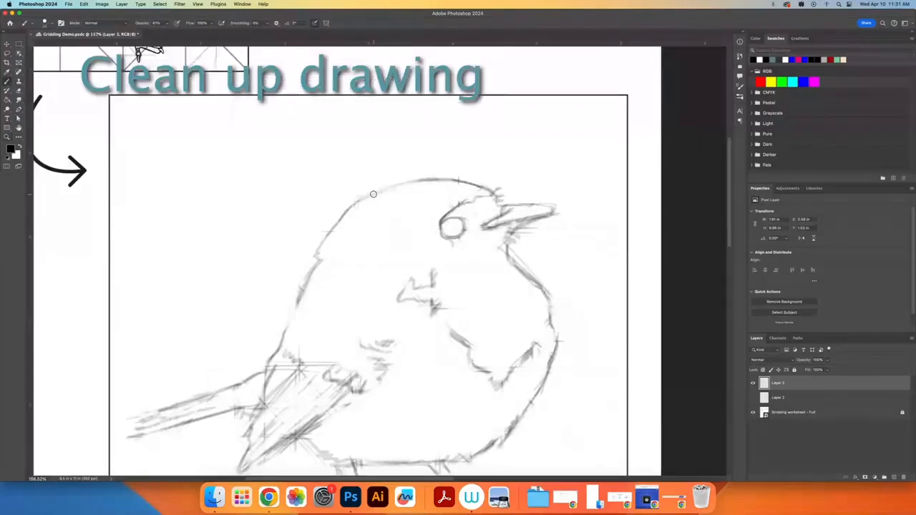
drag(373, 195, 501, 189)
drag(498, 209, 555, 209)
drag(487, 228, 544, 215)
drag(452, 207, 451, 210)
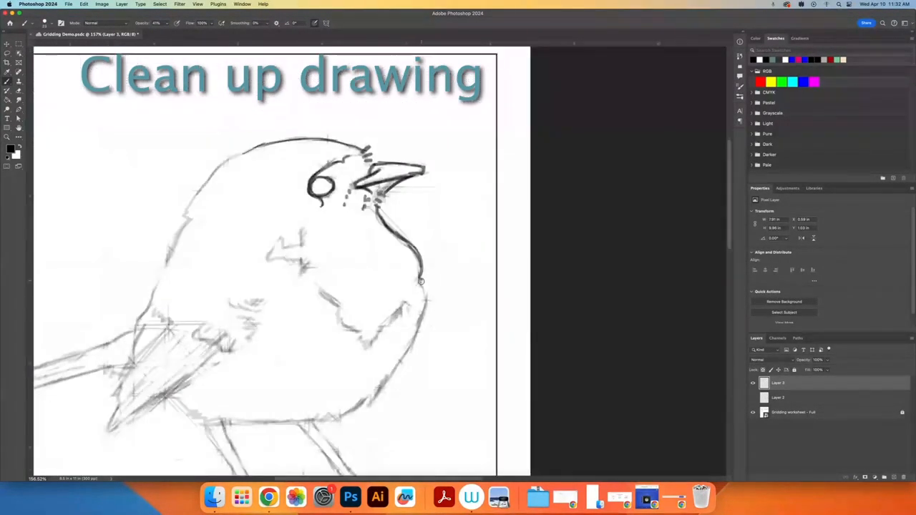
- Darken the chest, belly and back contours of the enlarged bird and its cheek and breast-patch markings
drag(446, 284, 346, 342)
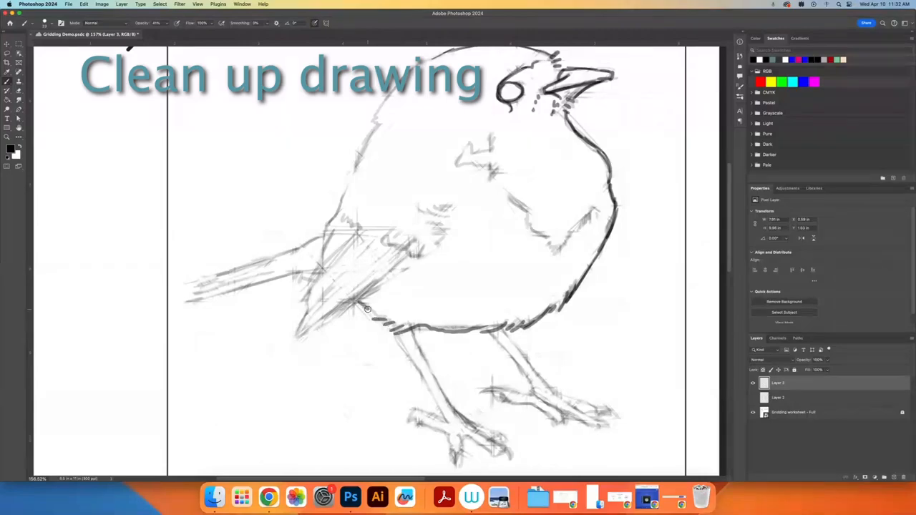
scroll(350, 225, up, 5)
scroll(350, 225, down, 4)
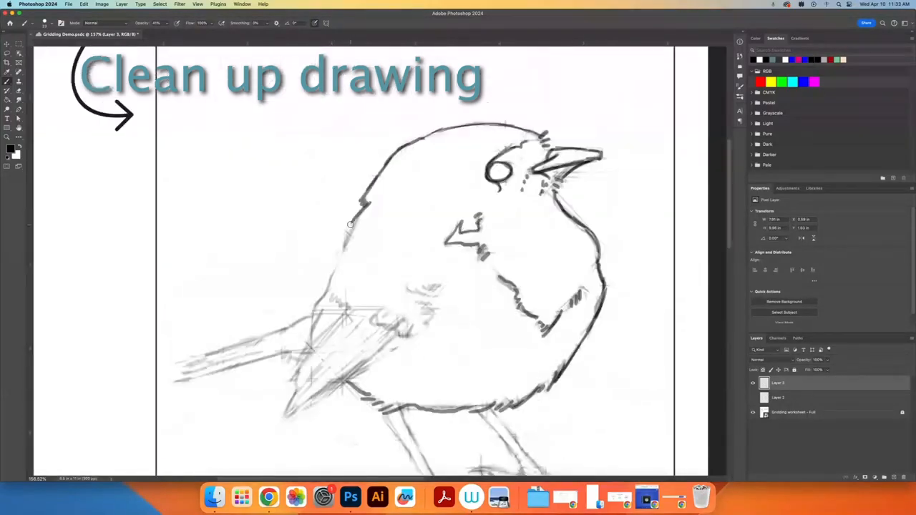
drag(350, 224, 317, 306)
- Redraw the wing outline with darker strokes and fill it with diagonal feather lines
mouse_move(317, 315)
mouse_down()
mouse_move(368, 344)
mouse_move(377, 277)
mouse_up()
drag(384, 287, 369, 319)
drag(339, 282, 353, 248)
drag(434, 262, 366, 329)
drag(456, 280, 357, 351)
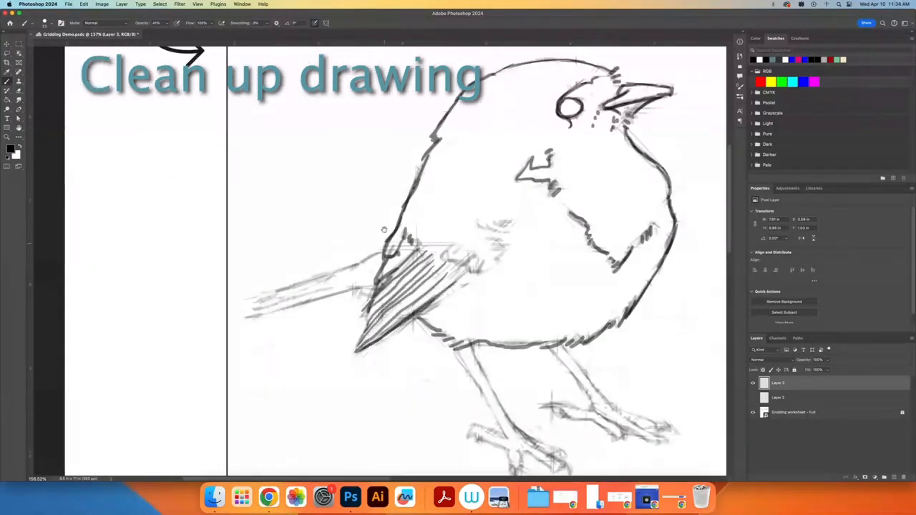
- Redraw the tail feathers and the short feather strokes at the top of the wing with darker lines
drag(384, 230, 348, 260)
mouse_move(409, 353)
mouse_down()
mouse_move(391, 337)
mouse_move(322, 182)
mouse_up()
mouse_move(366, 351)
mouse_down()
mouse_move(392, 371)
mouse_move(418, 374)
mouse_move(582, 332)
mouse_up()
mouse_move(572, 400)
mouse_down()
mouse_move(227, 223)
mouse_move(242, 294)
mouse_up()
drag(212, 206, 245, 272)
- Redraw the bird's near leg and clawed foot below the wing with darker, cleaner lines
scroll(236, 301, up, 5)
drag(390, 211, 315, 218)
mouse_move(332, 209)
mouse_down()
mouse_move(402, 245)
mouse_move(406, 275)
mouse_up()
drag(430, 244, 428, 277)
drag(412, 275, 419, 310)
drag(434, 247, 500, 287)
drag(452, 231, 522, 264)
drag(527, 276, 537, 298)
scroll(367, 182, down, 5)
drag(368, 182, 327, 112)
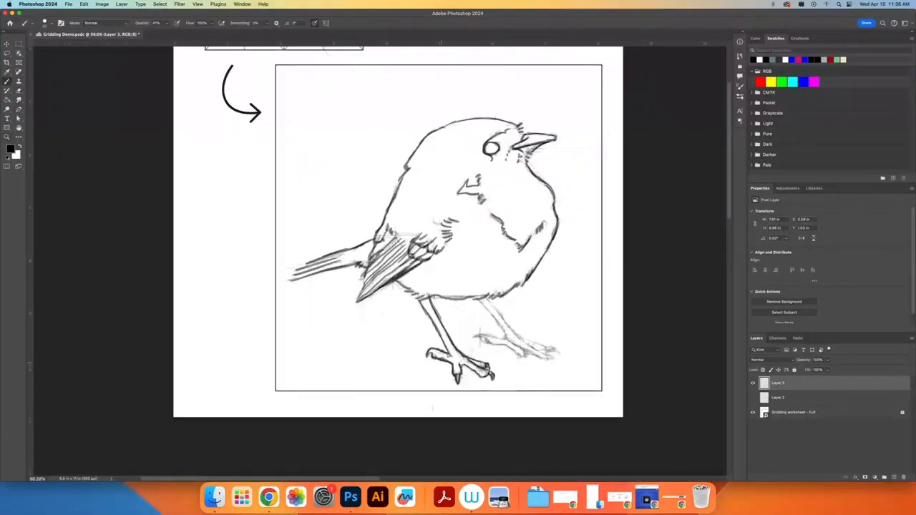
- Redraw the bird's far leg and clawed foot with darker, cleaner lines to finish the line drawing
drag(442, 363, 430, 411)
scroll(450, 370, up, 5)
drag(229, 221, 307, 327)
drag(243, 358, 149, 350)
drag(124, 317, 213, 322)
scroll(215, 322, up, 2)
drag(159, 238, 226, 261)
drag(278, 259, 306, 320)
drag(226, 261, 289, 305)
drag(307, 285, 380, 313)
mouse_move(294, 247)
mouse_down()
mouse_move(384, 295)
mouse_move(378, 266)
mouse_up()
drag(163, 90, 286, 236)
scroll(419, 333, down, 5)
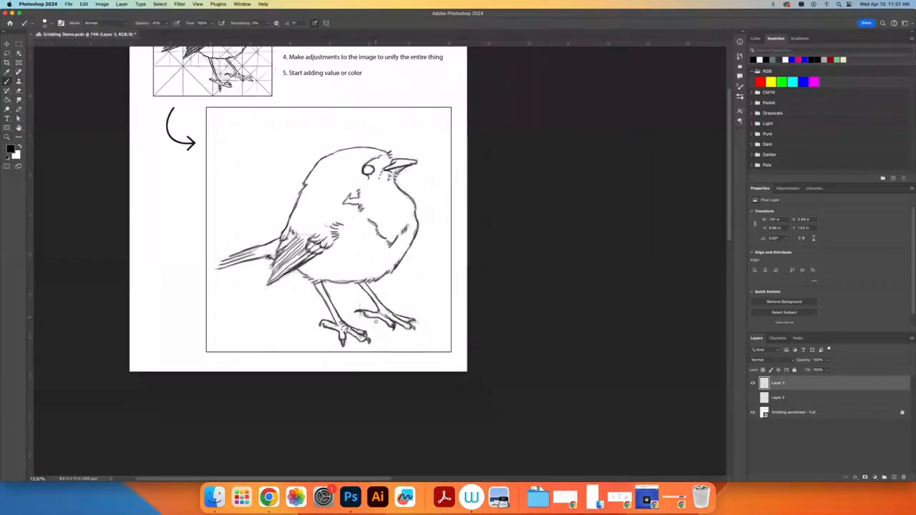
scroll(375, 322, up, 3)
scroll(376, 321, left, 2)
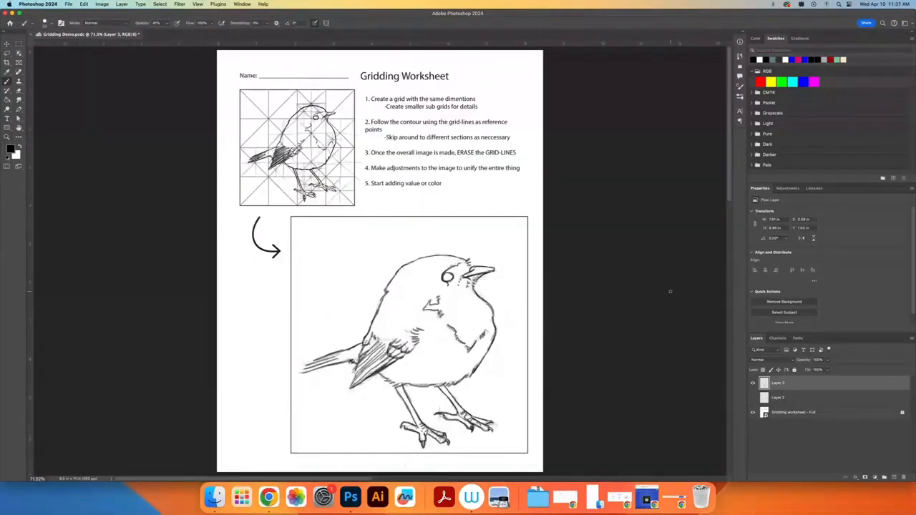